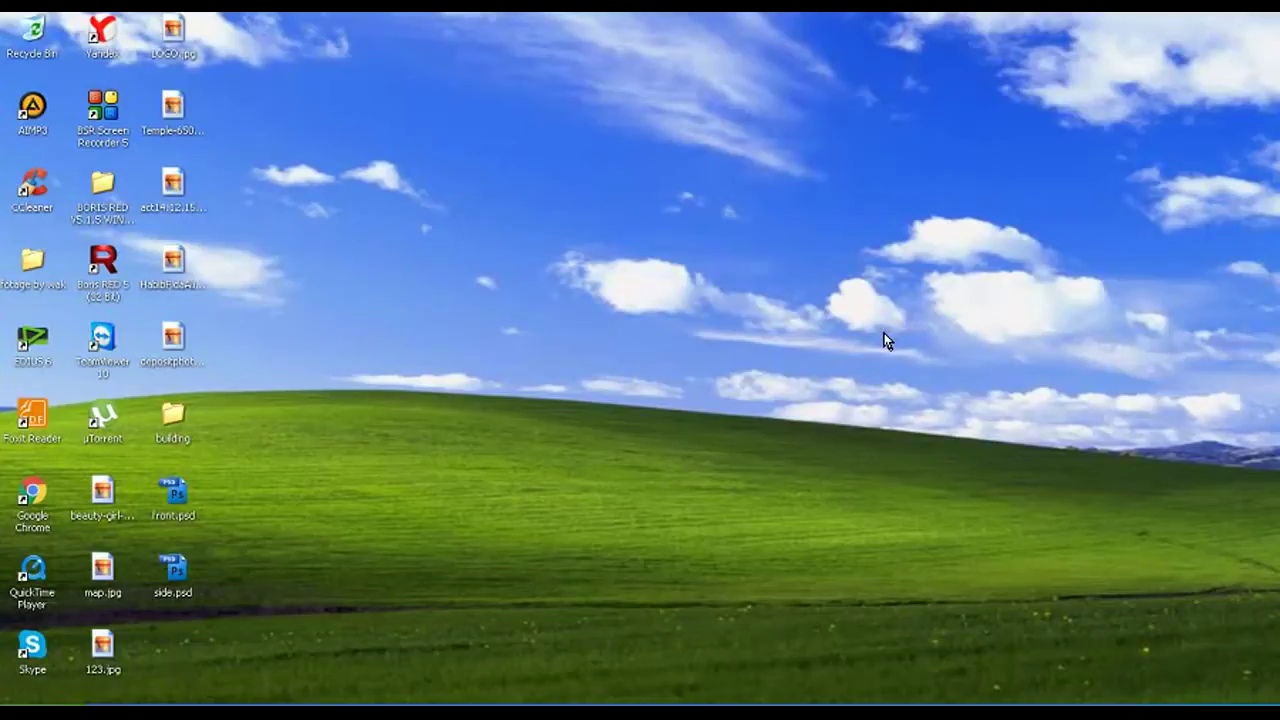
Refresh the Windows desktop and launch Boris RED 5 from its desktop icon
right_click(615, 220)
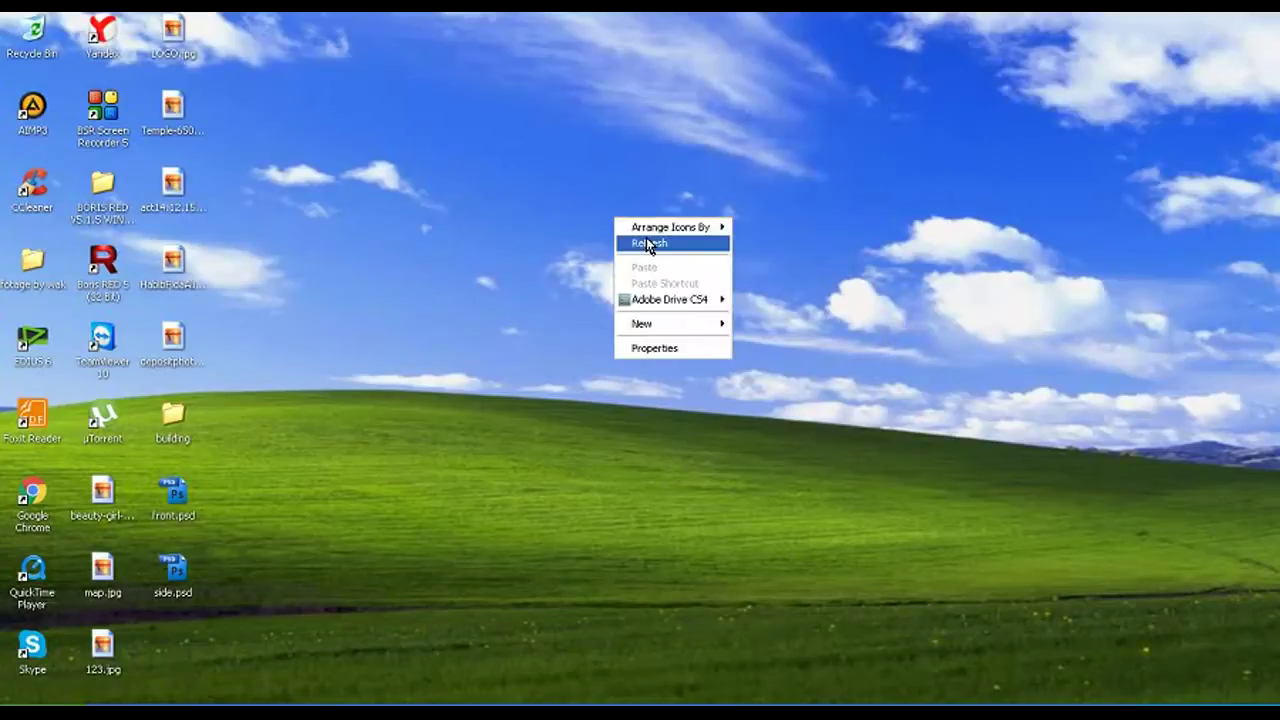
click(648, 244)
double_click(115, 285)
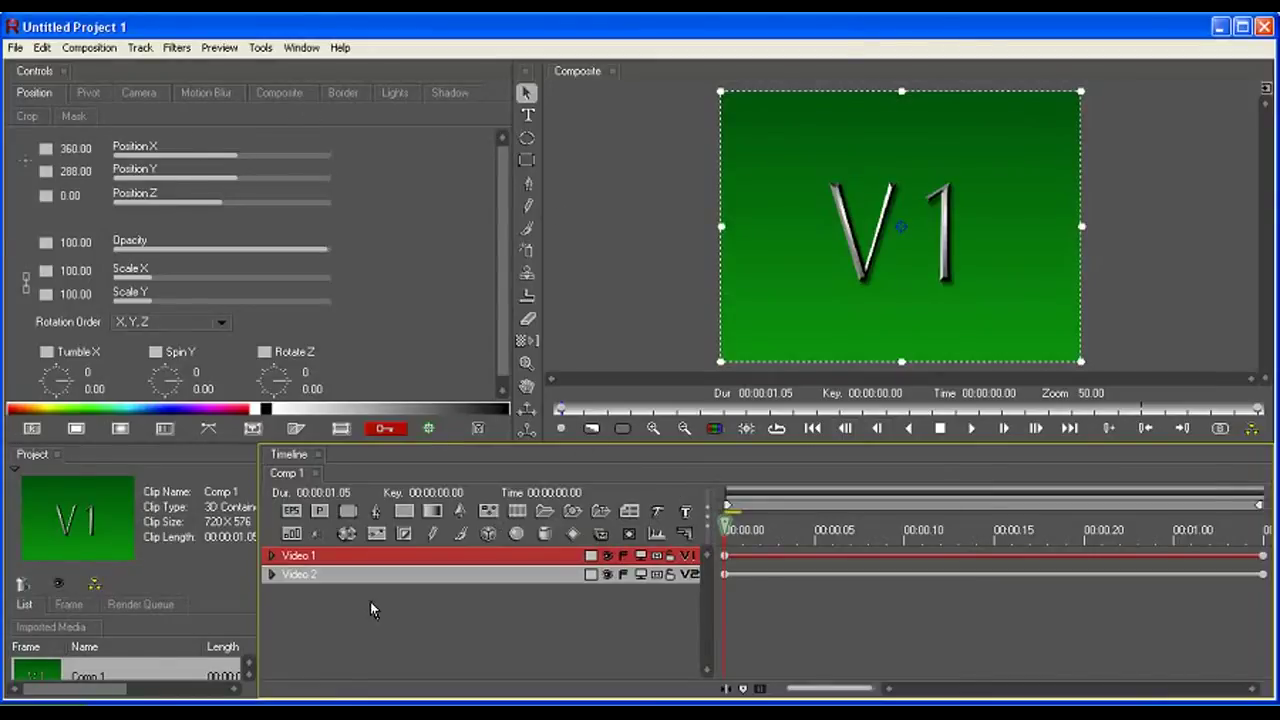
Select the Video 2 track, then close the untitled Boris RED project
click(360, 578)
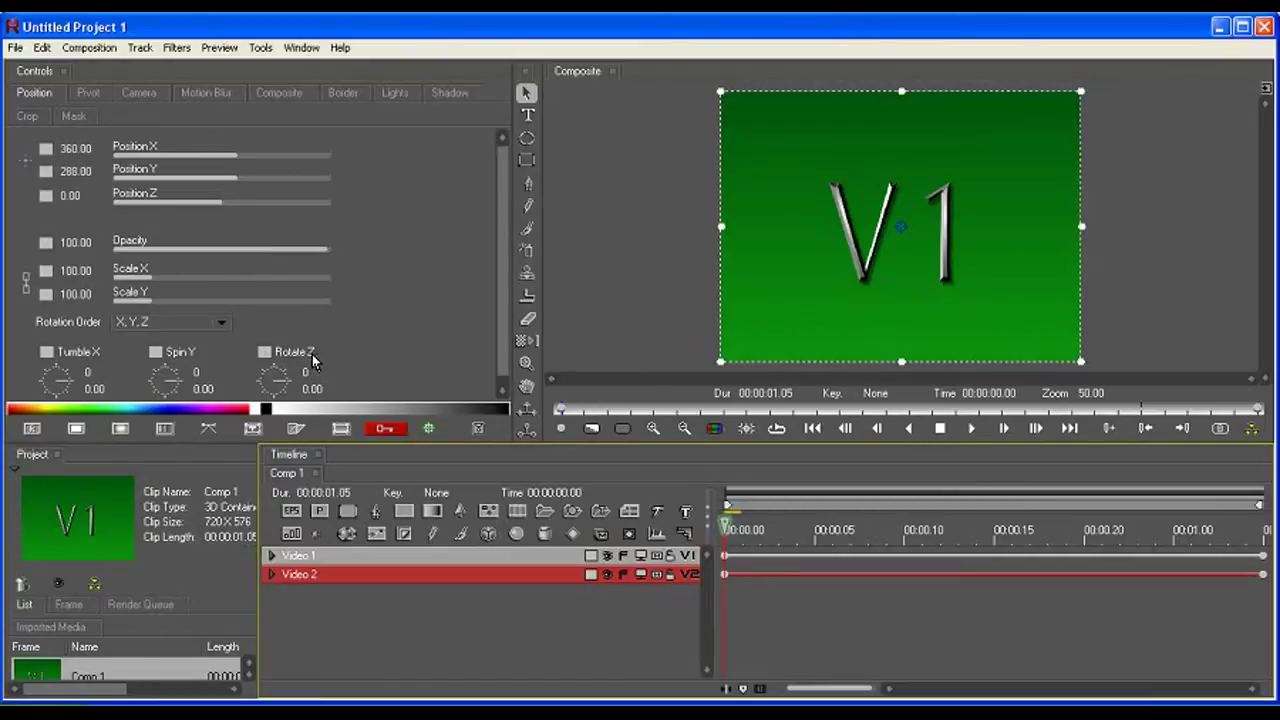
click(1266, 33)
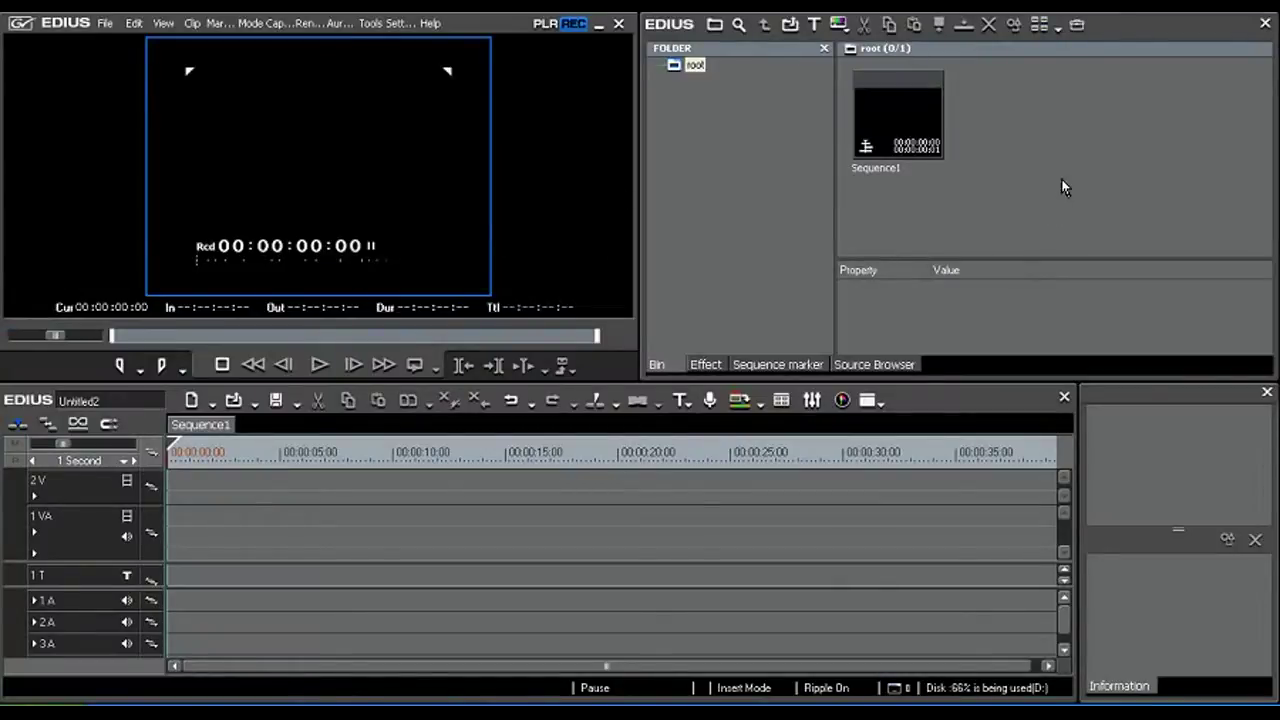
Bring up the Open dialog from the empty Bin to add clips
double_click(1040, 138)
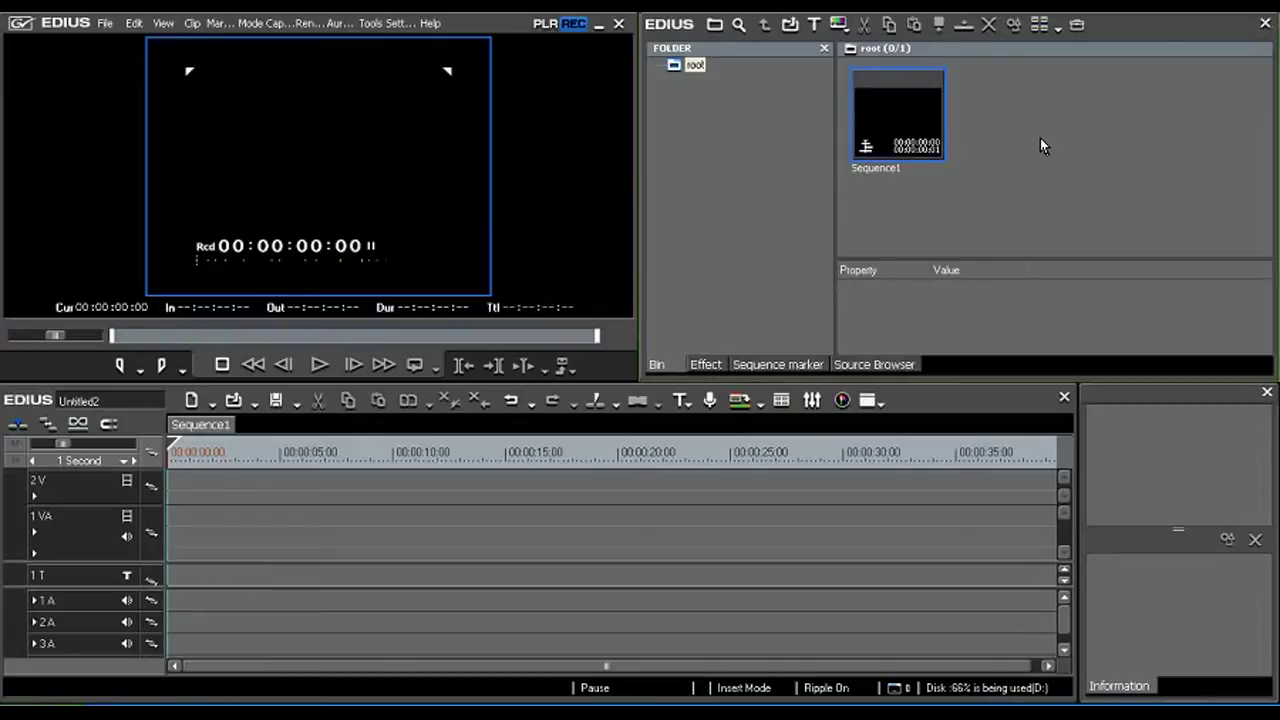
Import the Kerala wedding highlights video, place it at the start of 1 VA, and scrub through it
click(880, 74)
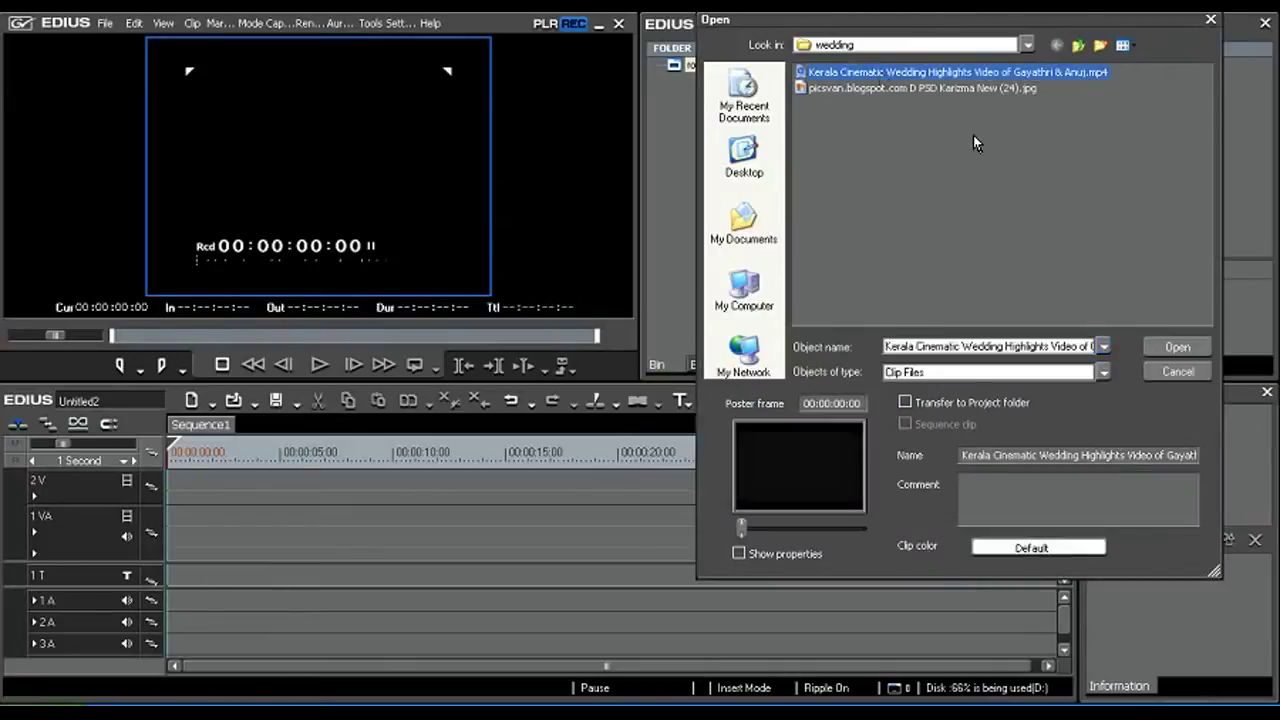
click(1182, 347)
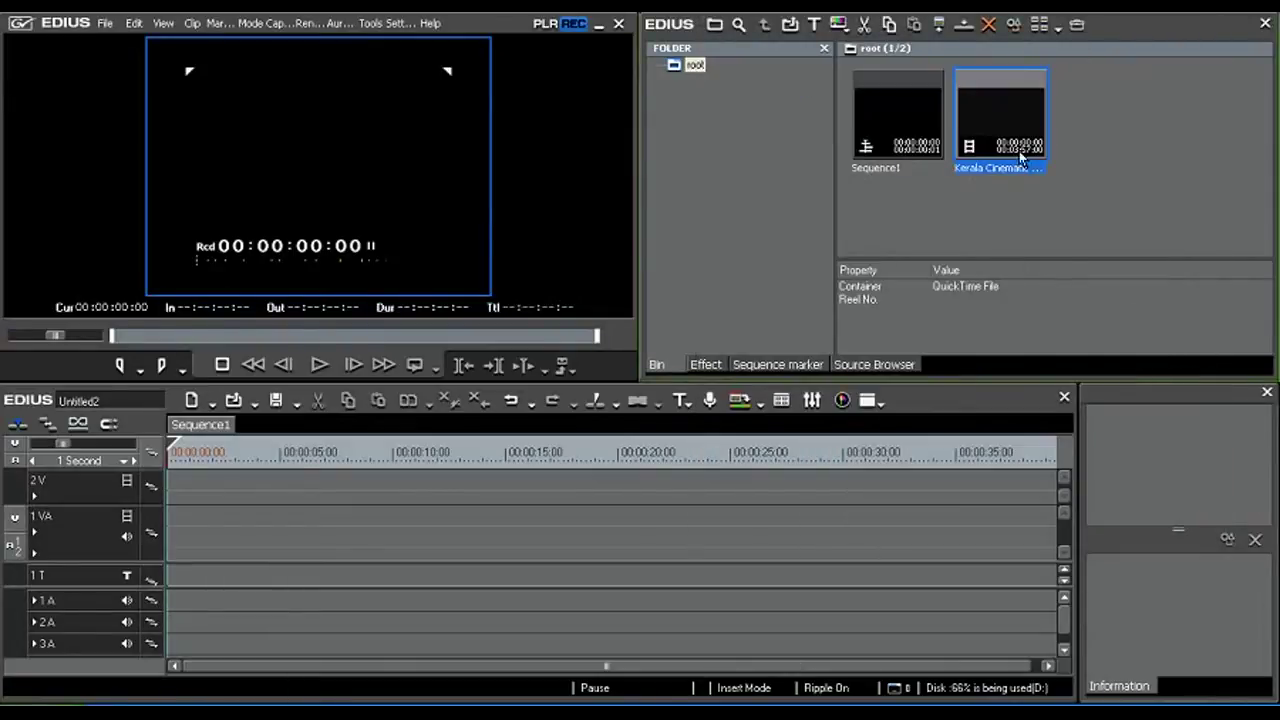
drag(1007, 114, 178, 540)
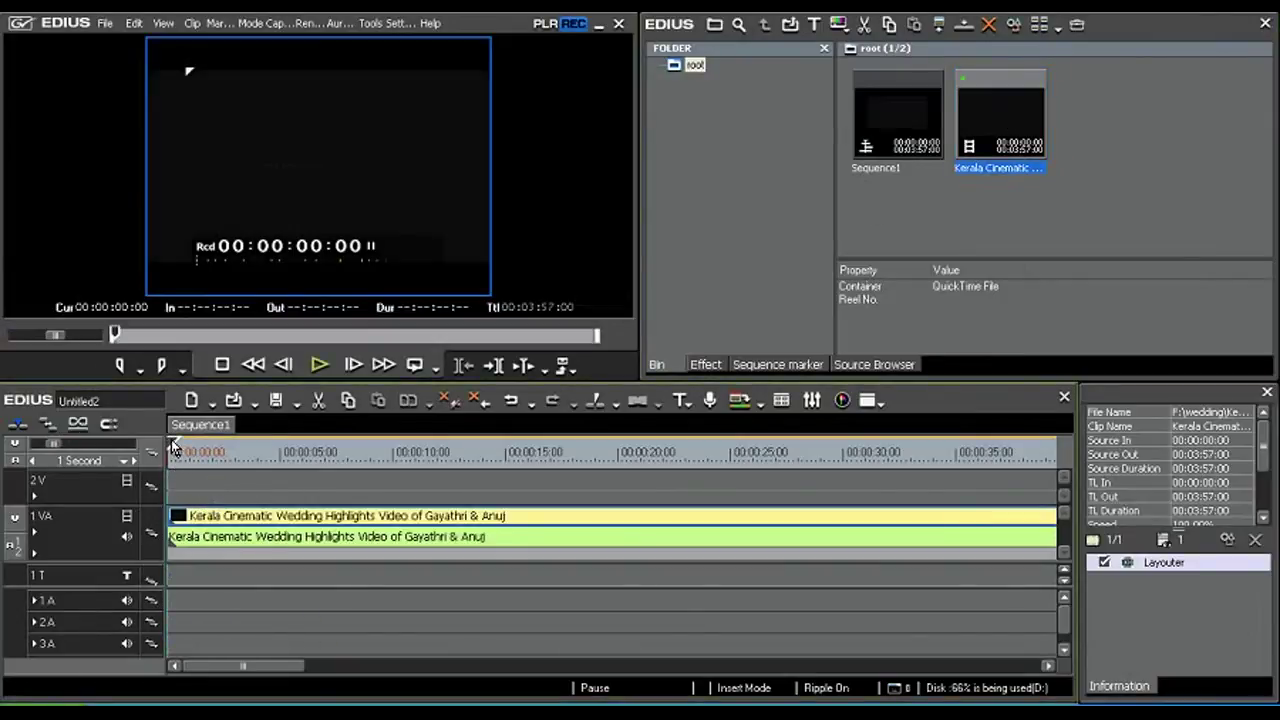
drag(177, 451, 775, 505)
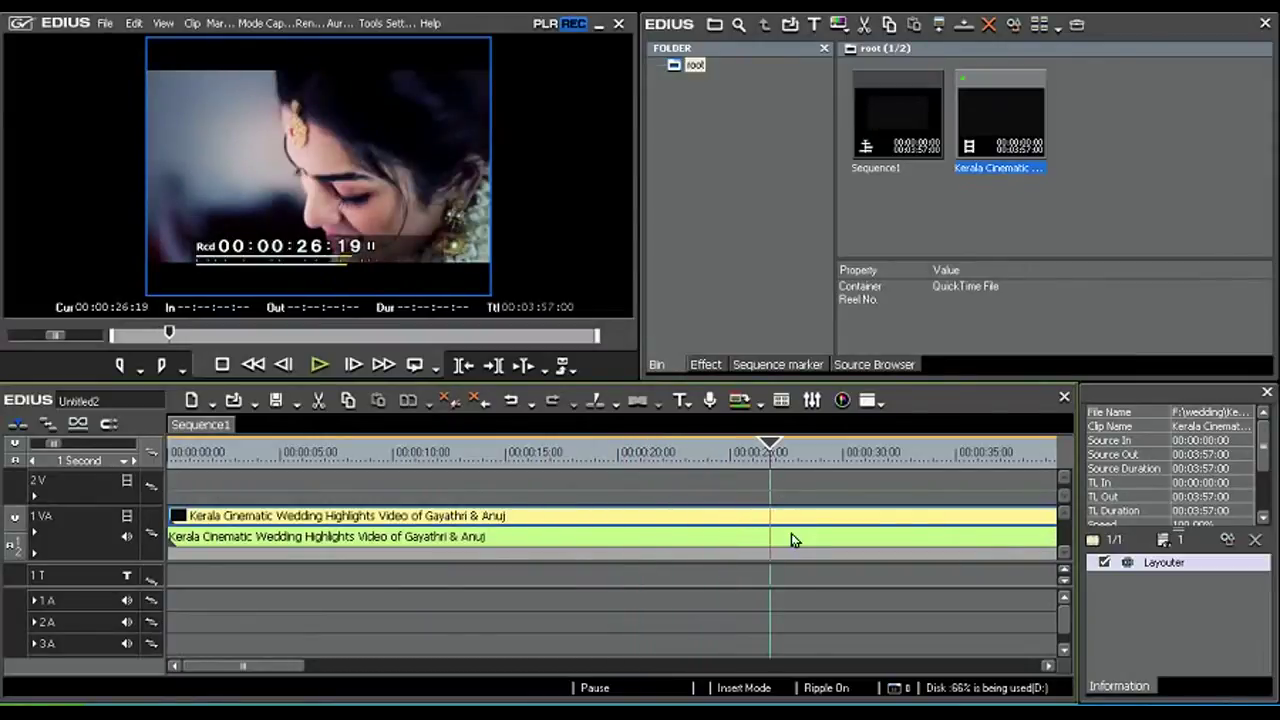
Cut the clip at 00:00:26:19 and delete the part before the cut
click(598, 405)
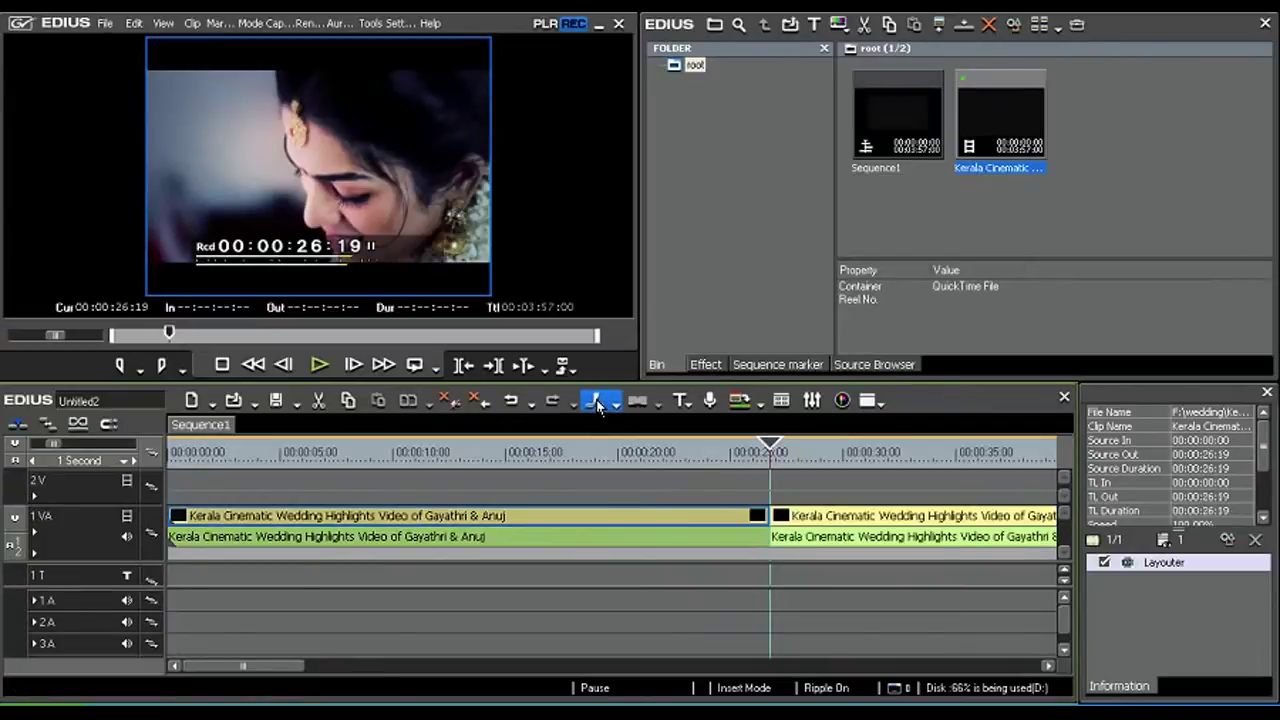
click(608, 525)
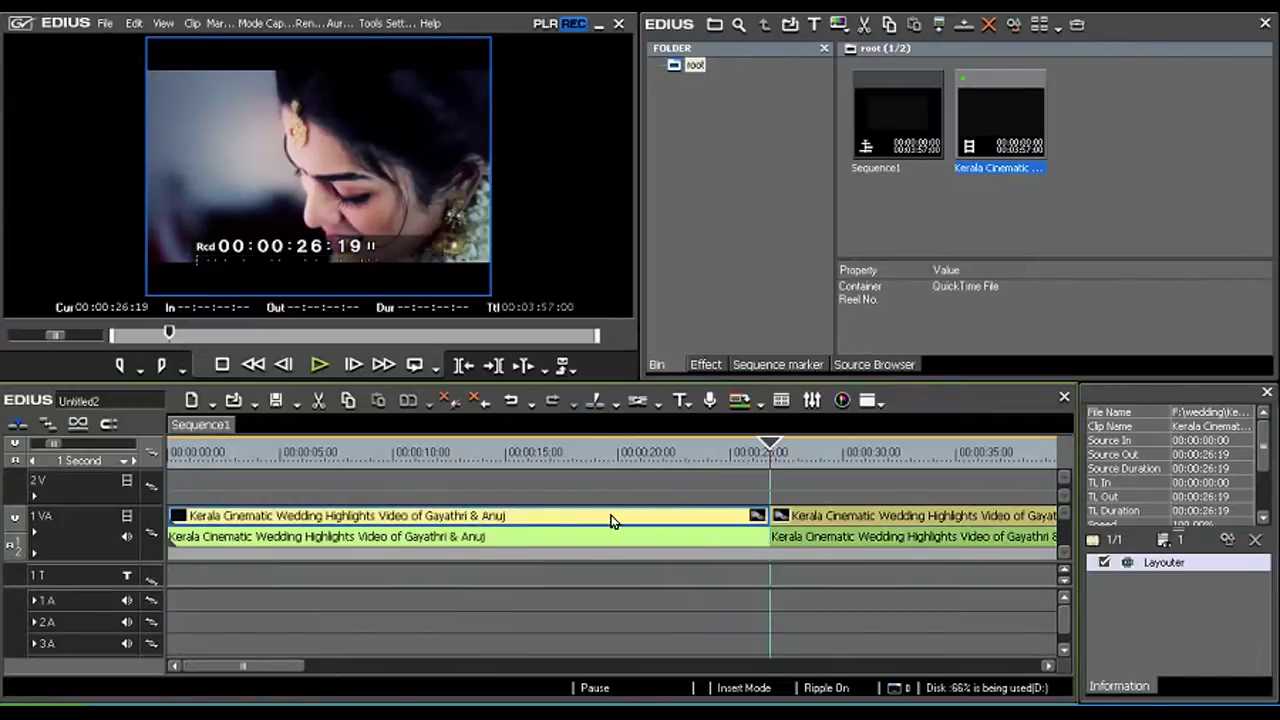
key(Delete)
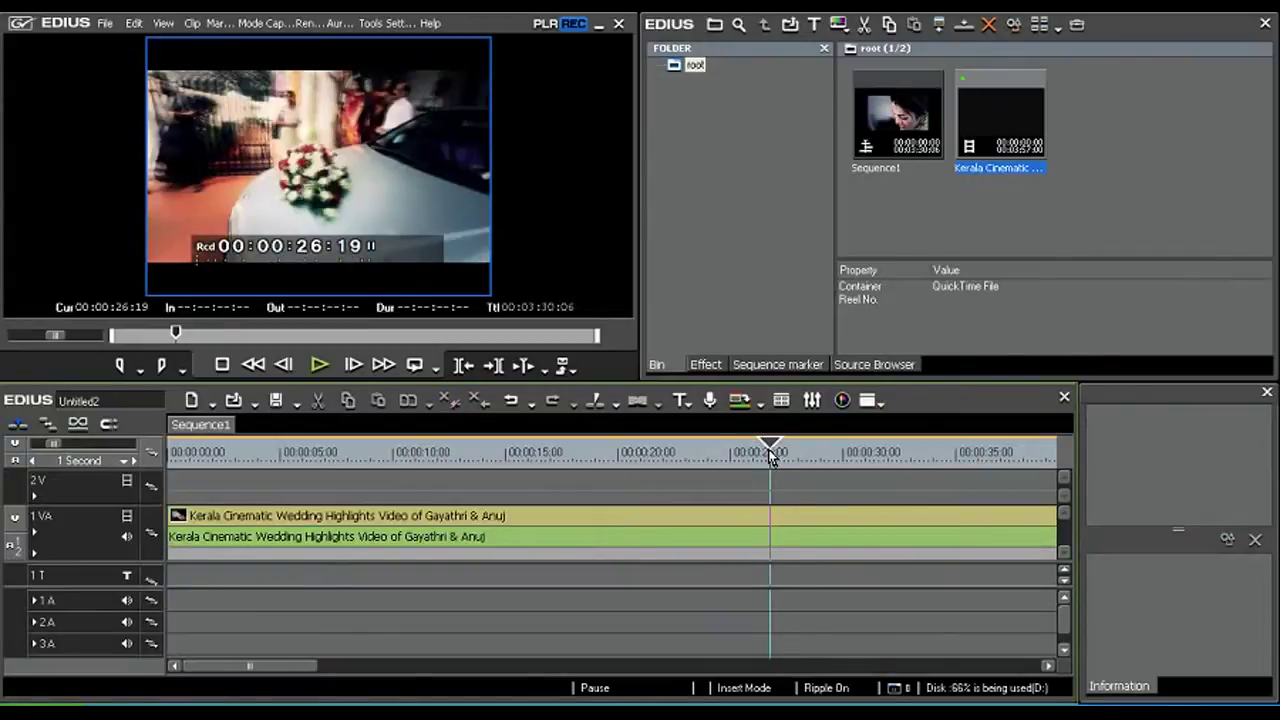
Cut at 00:00:02:17, delete everything after it, and play back the trimmed clip
drag(770, 447, 228, 516)
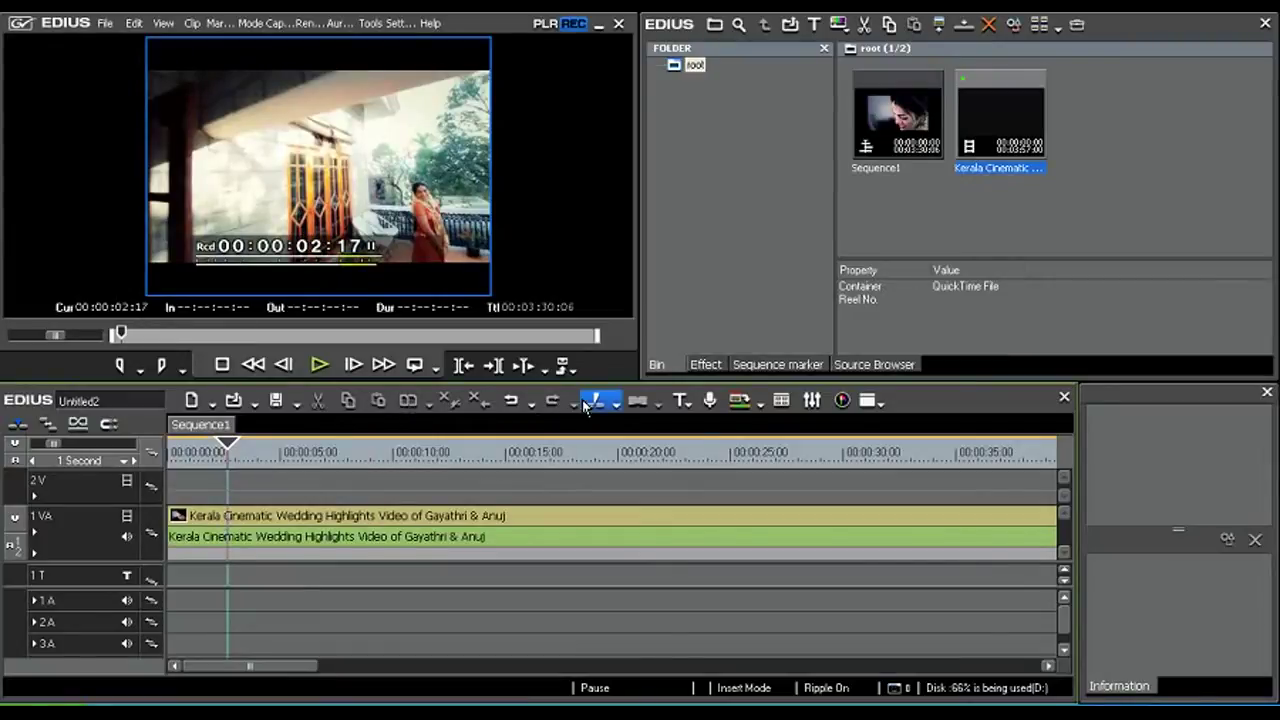
click(248, 516)
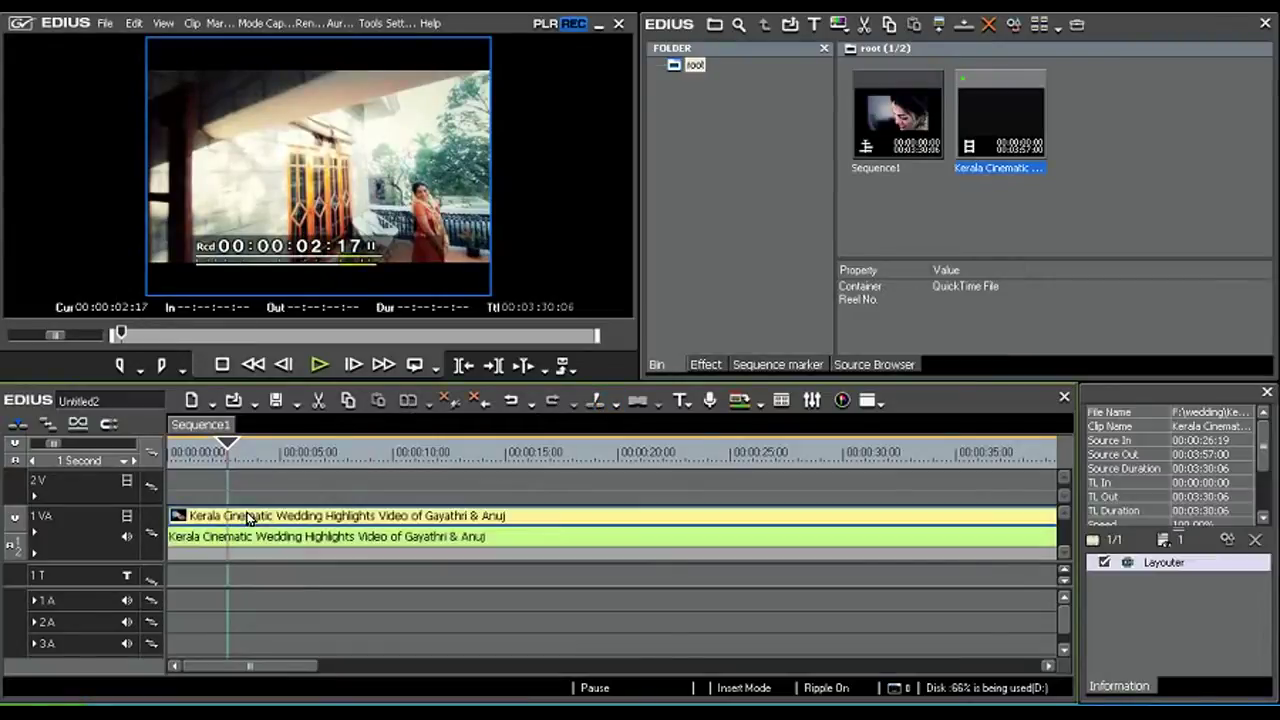
click(595, 400)
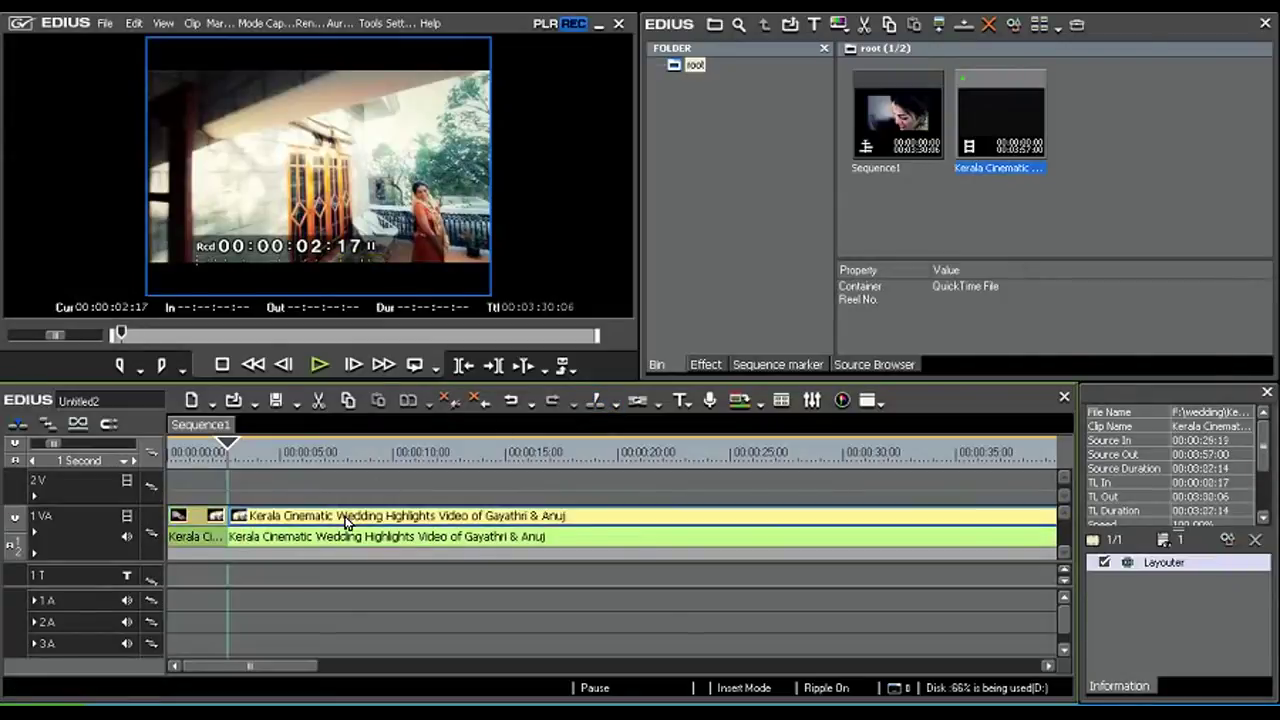
key(Delete)
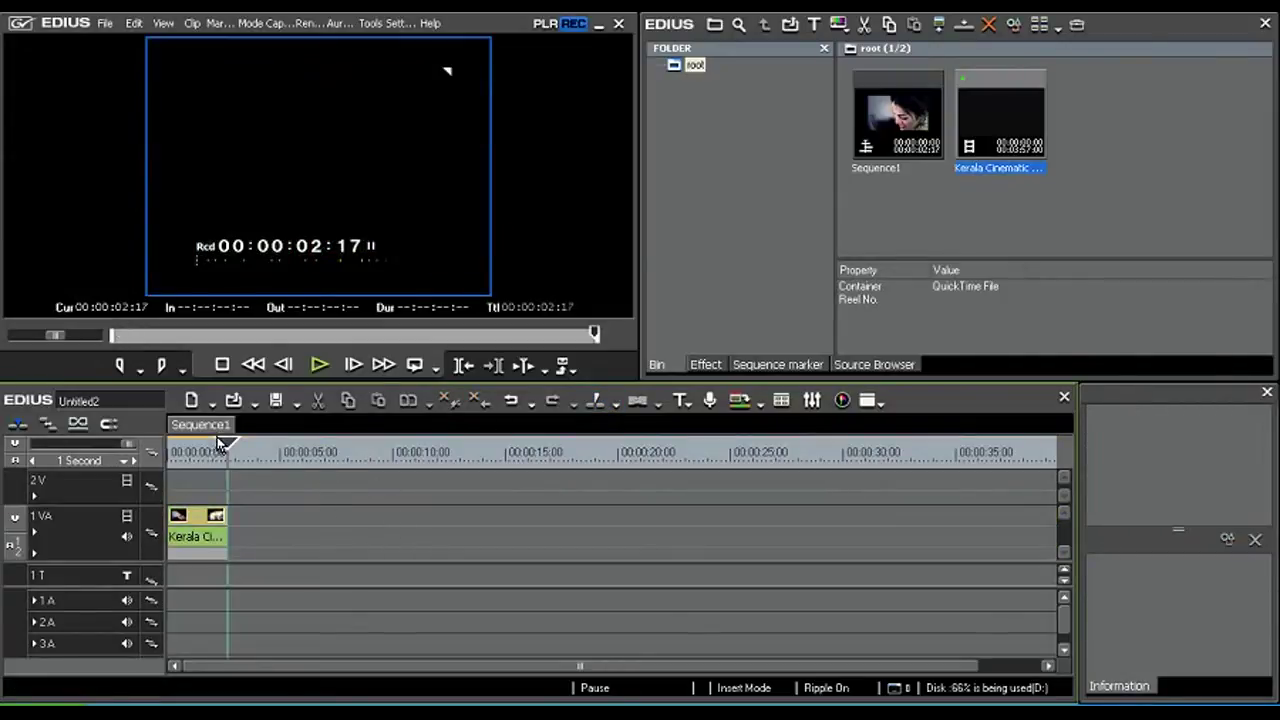
drag(228, 446, 158, 456)
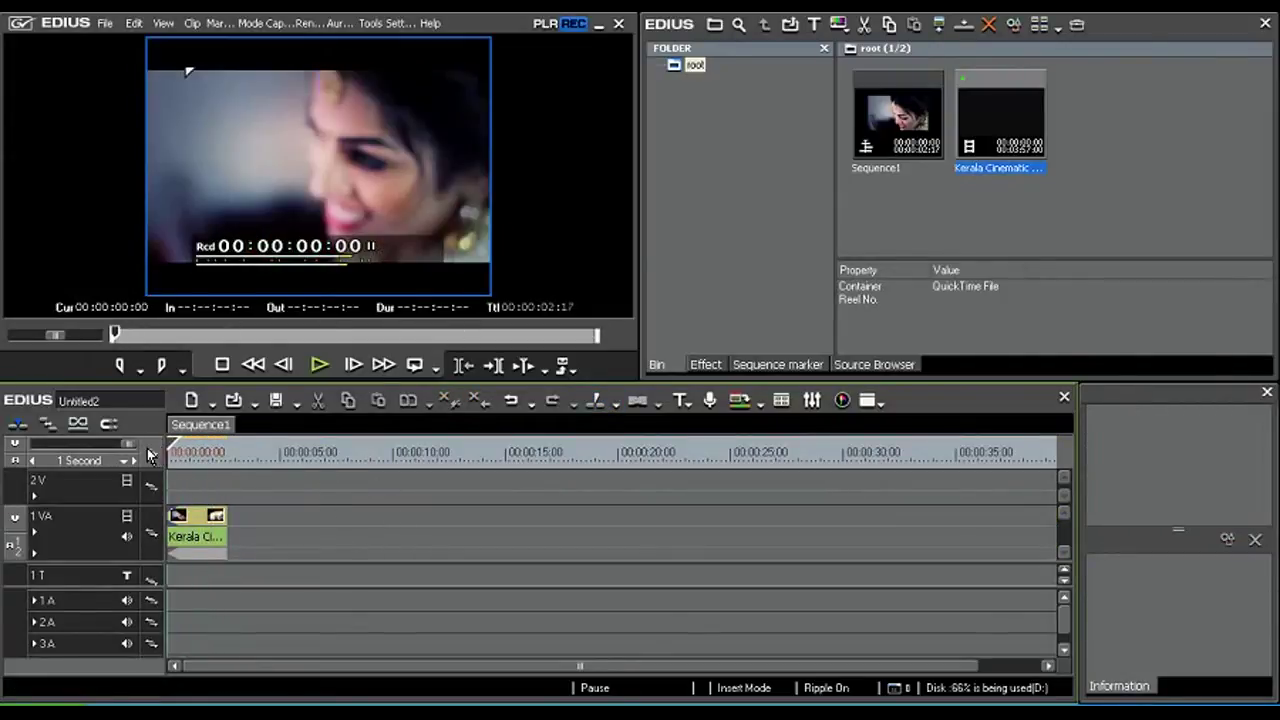
click(316, 365)
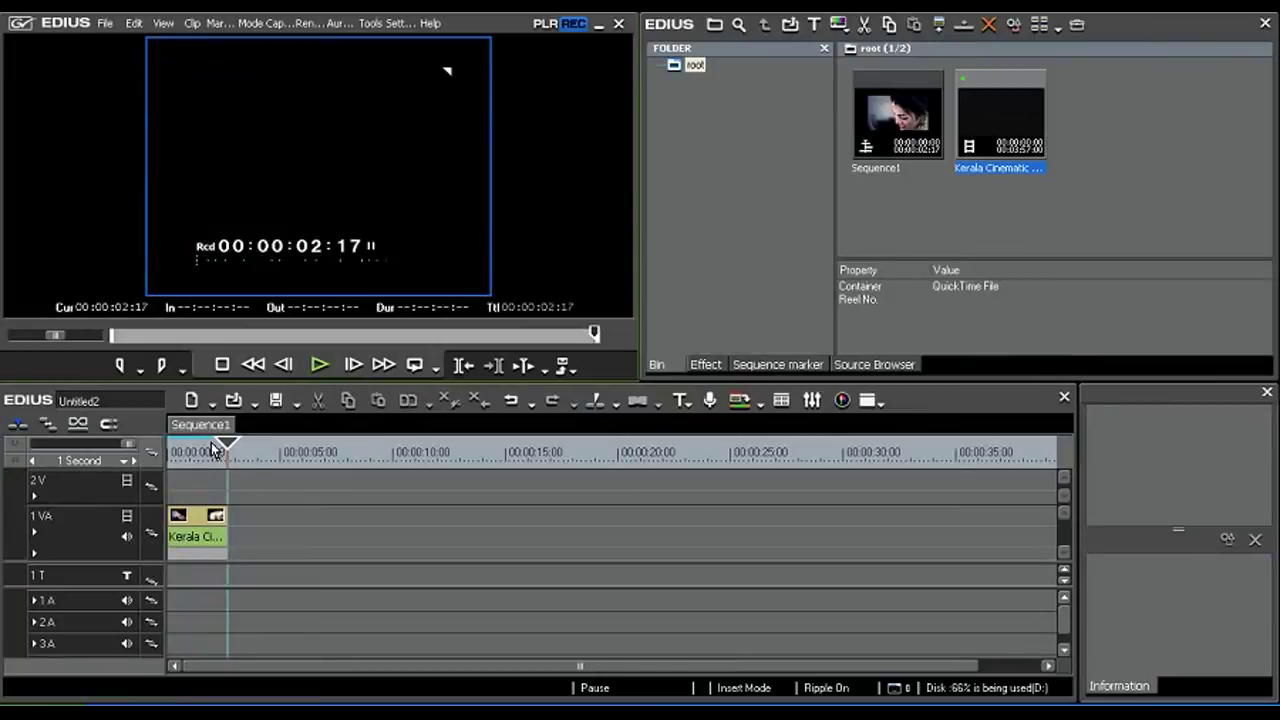
drag(228, 448, 170, 452)
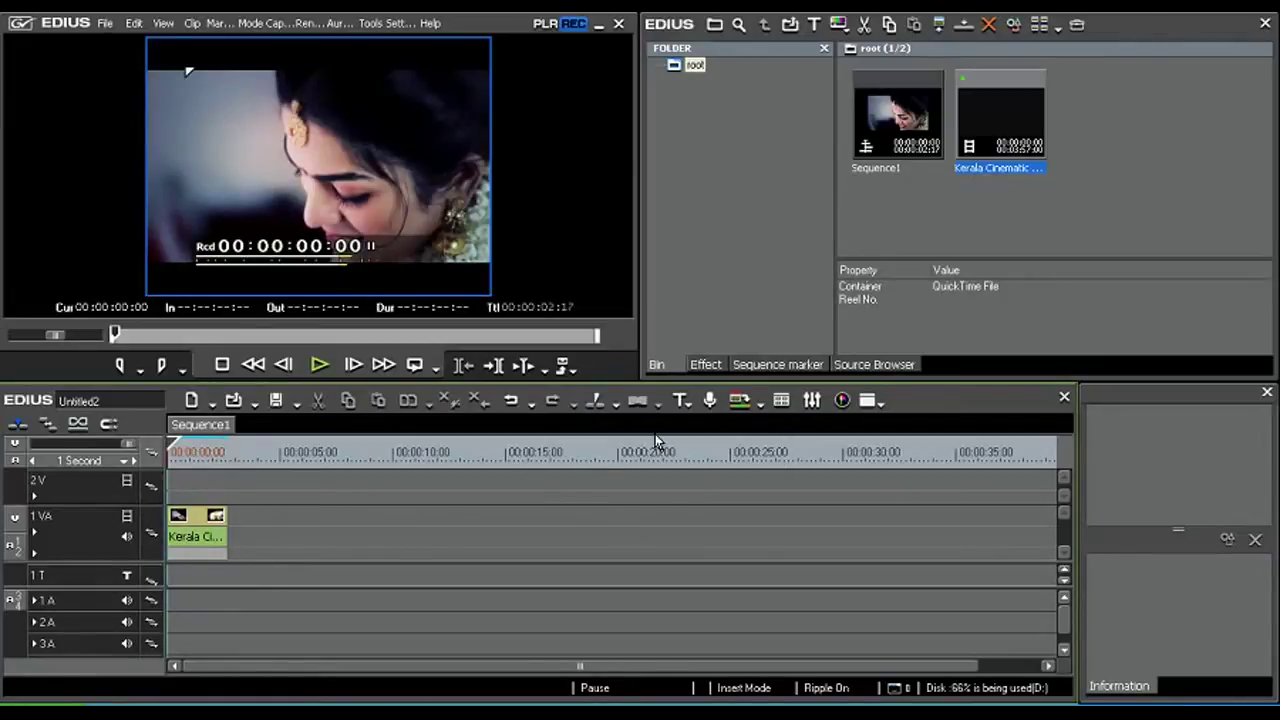
Show the Effect palette's VideoFilters > Boris folder and select the trimmed clip
click(705, 366)
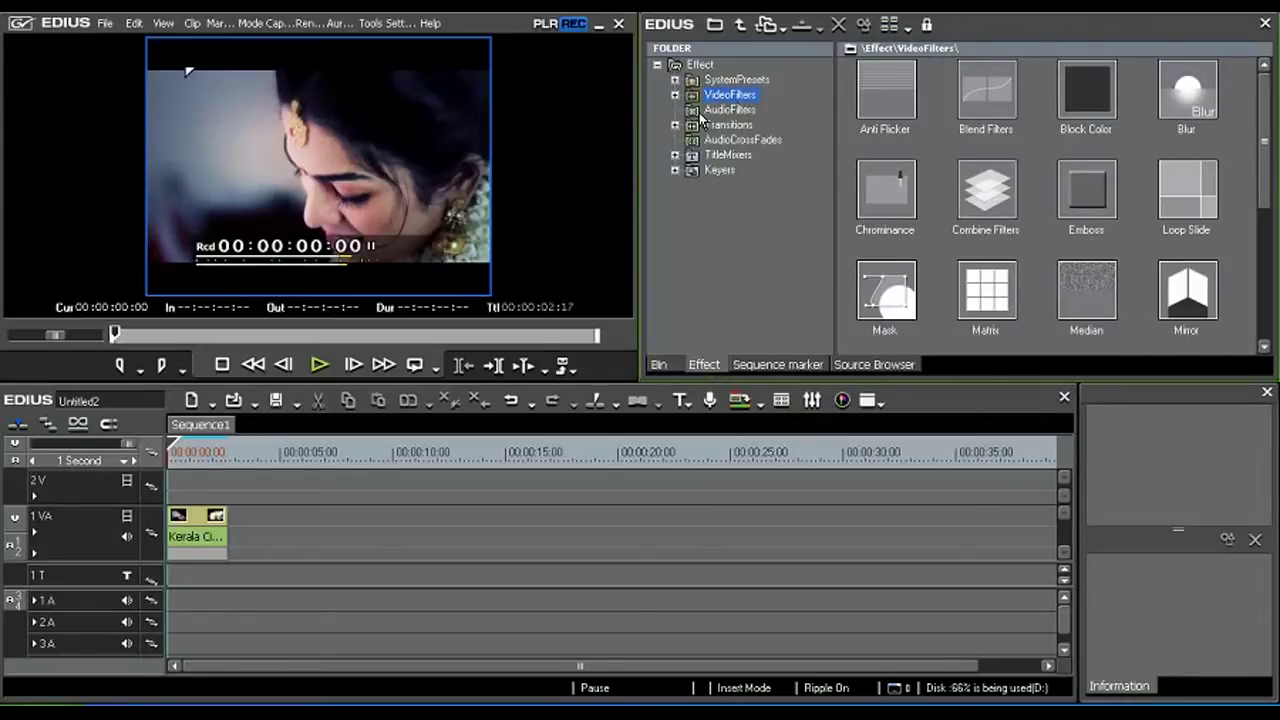
click(674, 95)
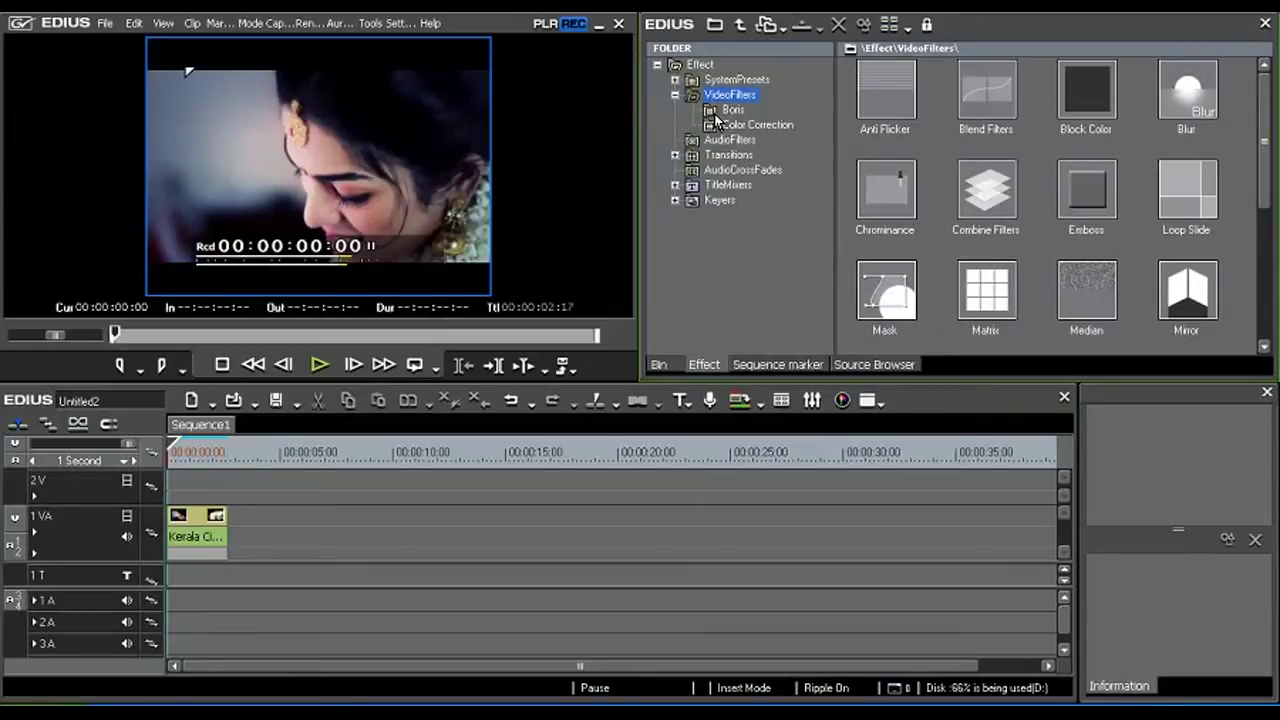
click(713, 109)
click(196, 519)
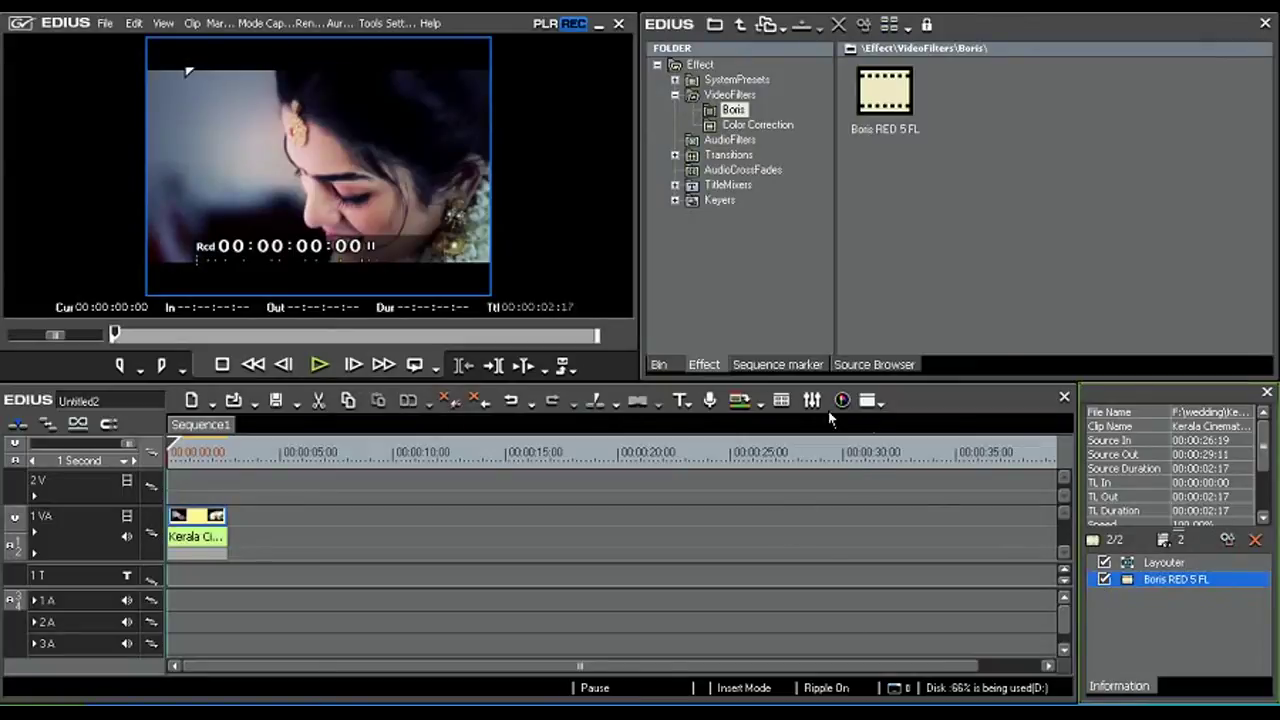
Hide and then re-show the Information palette from the timeline Palette button
click(881, 400)
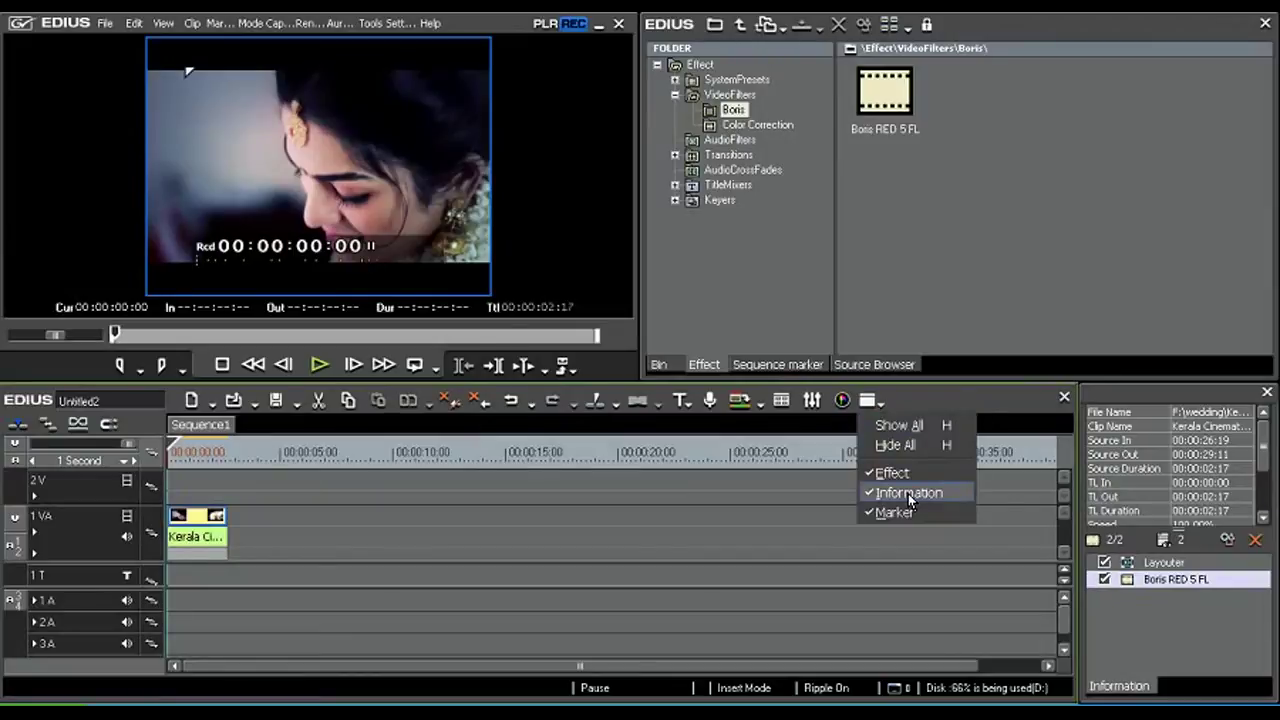
click(909, 494)
click(881, 400)
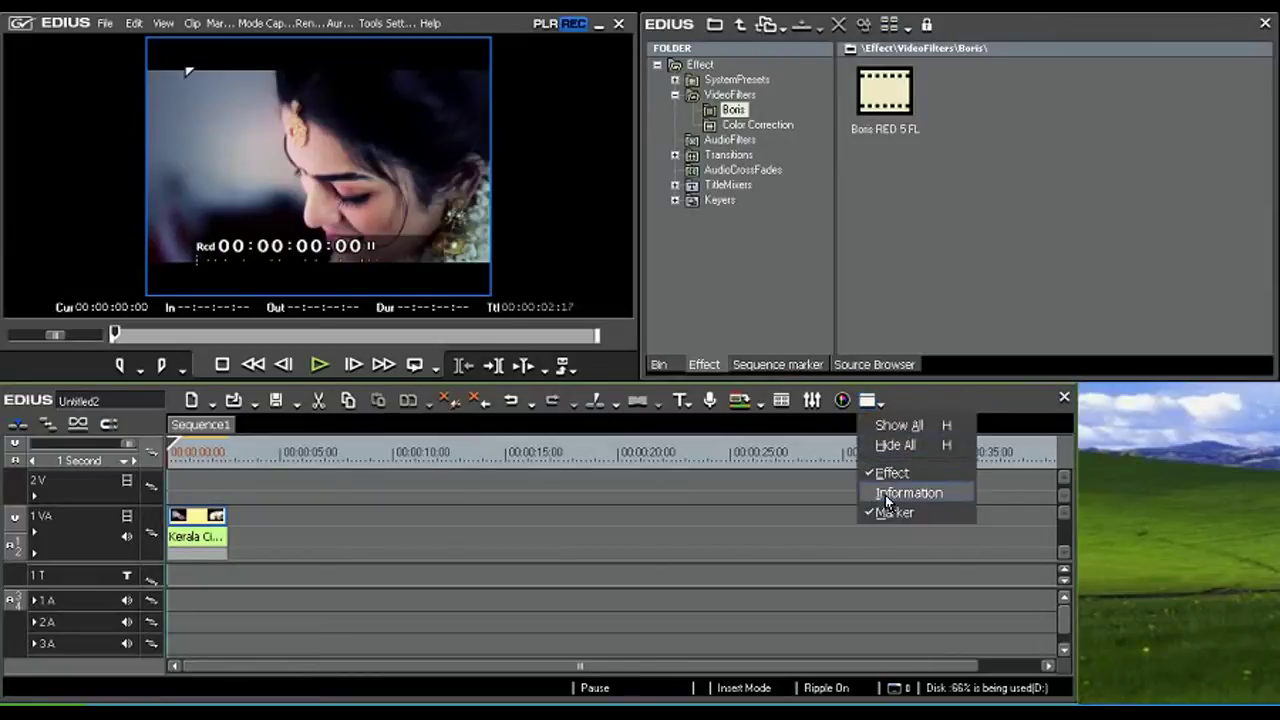
click(888, 493)
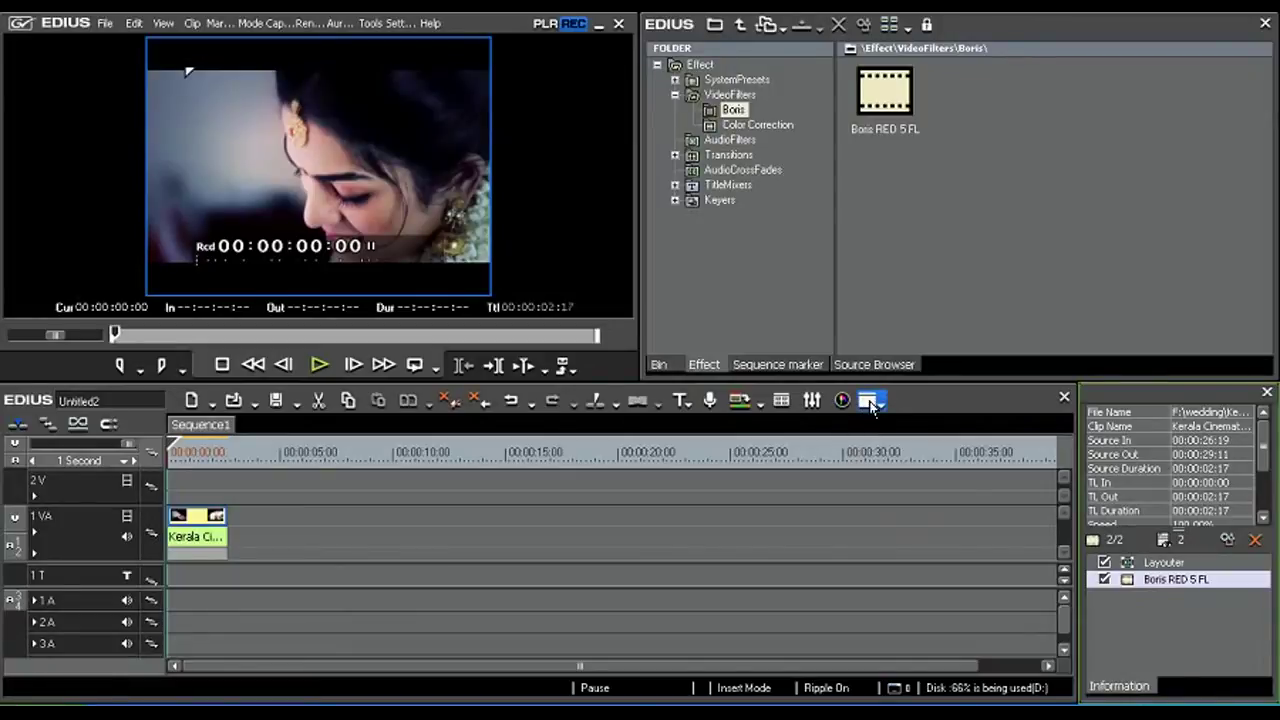
Check the View > Palette options and select the Boris RED 5 FL filter entry
click(166, 25)
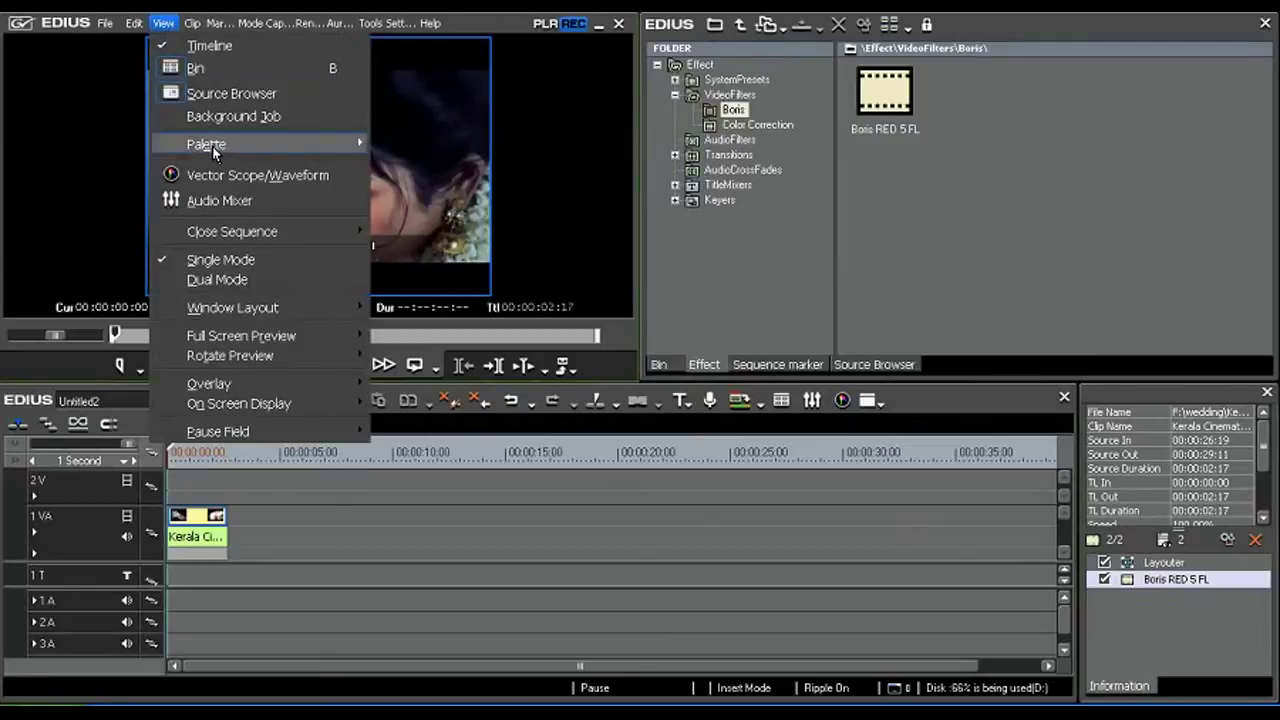
mouse_move(216, 145)
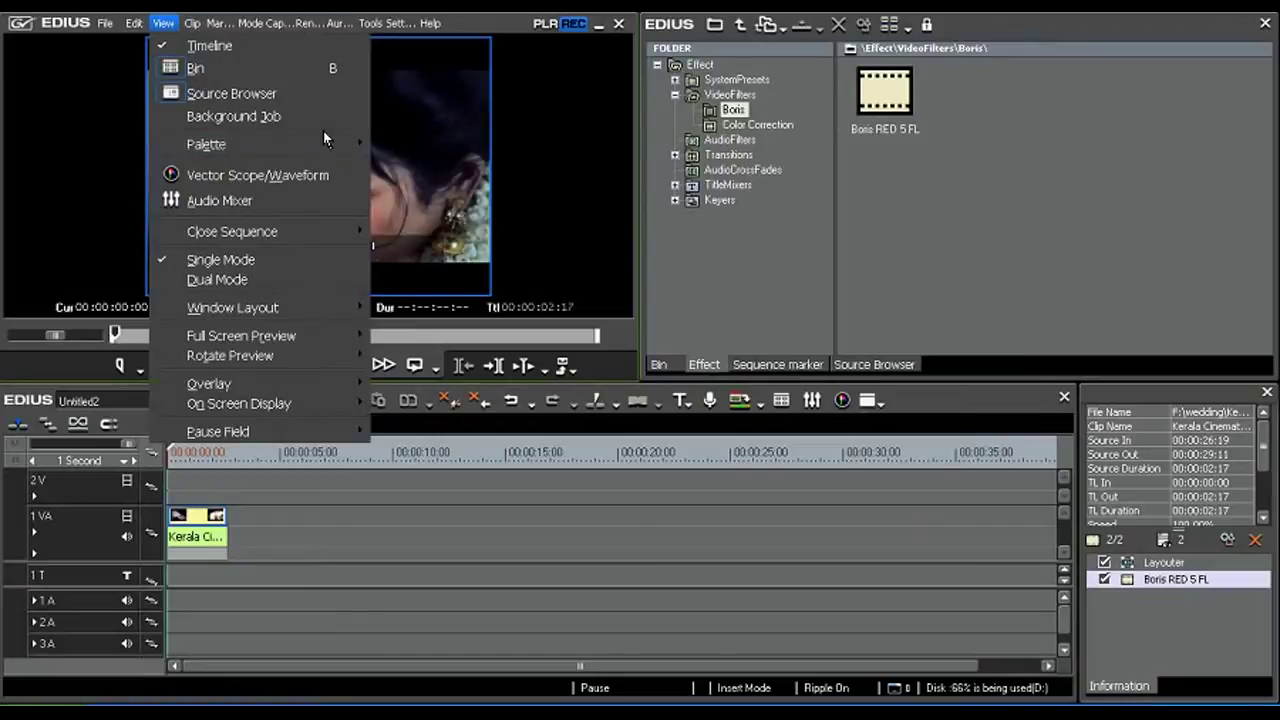
mouse_move(339, 135)
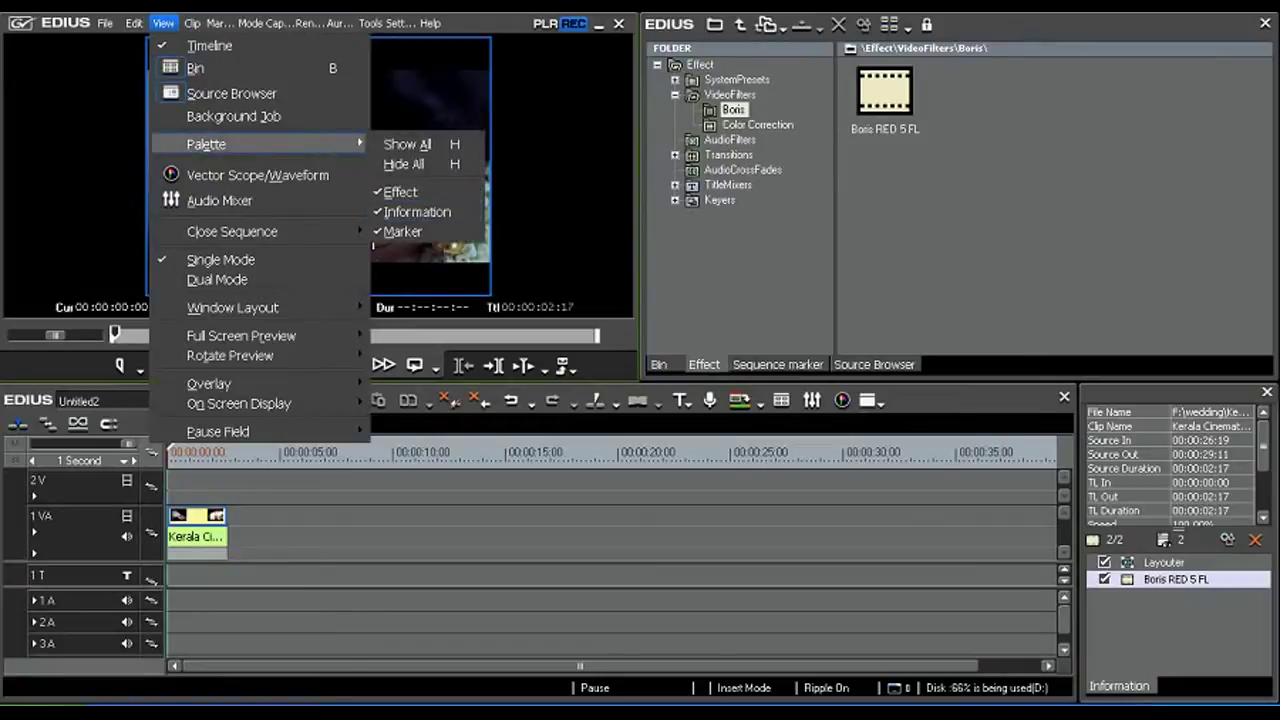
click(1168, 658)
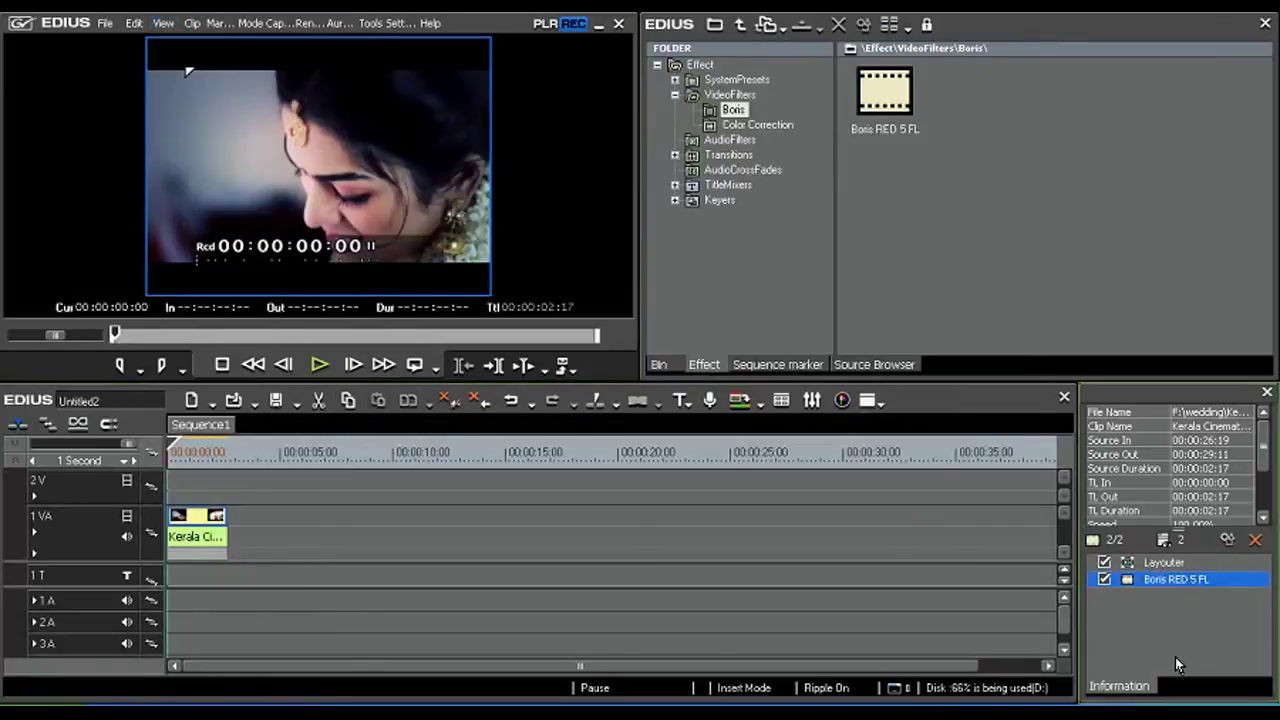
Open the Boris RED 5 FL filter in Boris RED and toggle Video 1 visibility off and on
double_click(1181, 579)
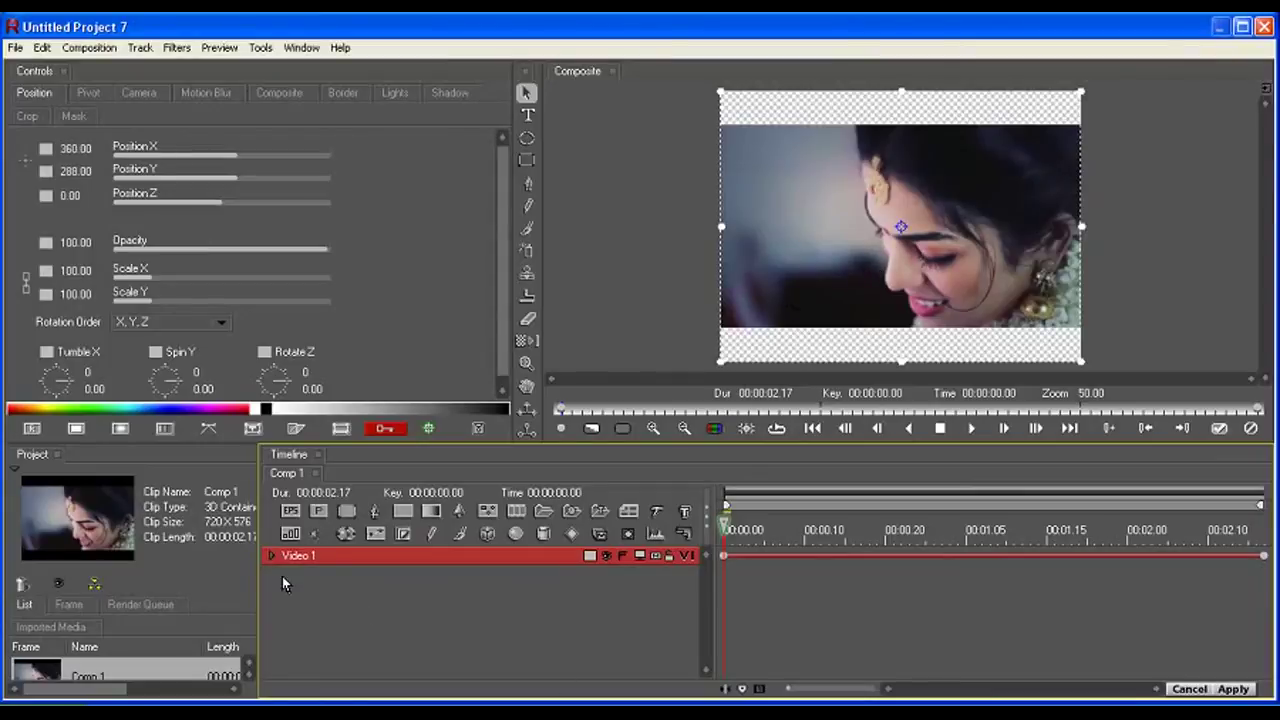
click(607, 556)
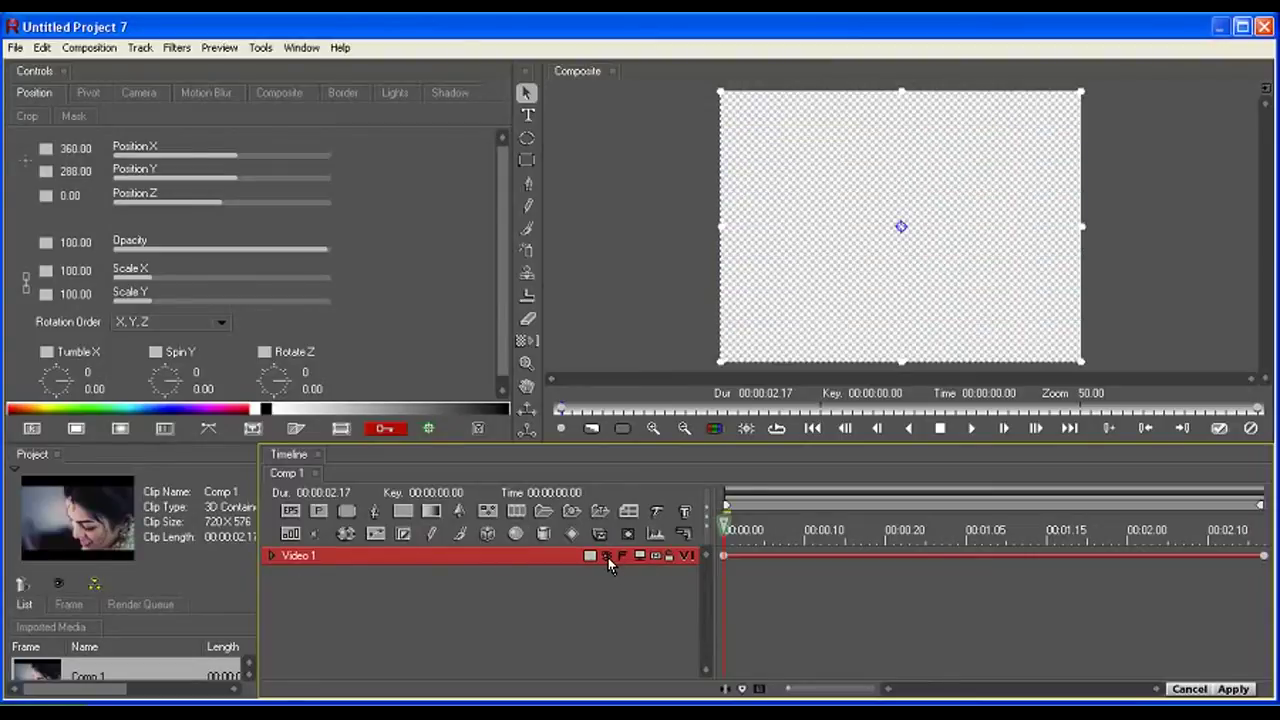
click(607, 556)
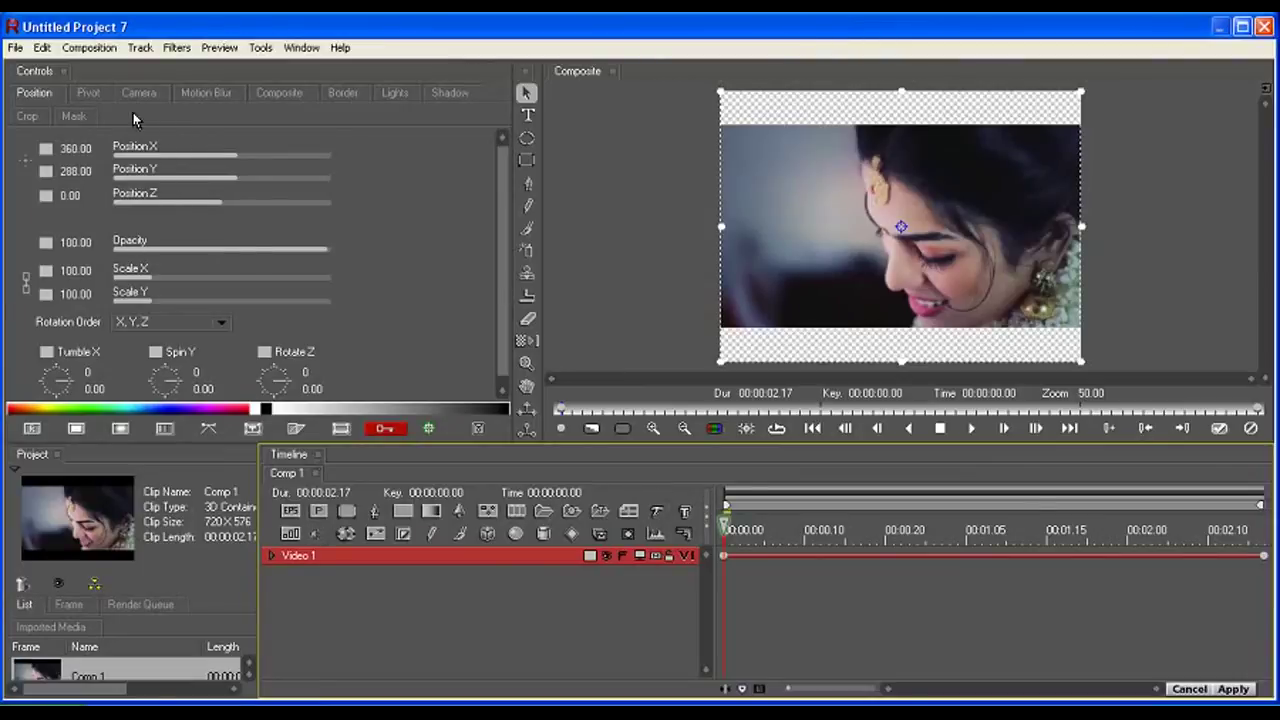
Apply Filters > Effects > BCC Cartoon Look to the Video 1 track
click(177, 47)
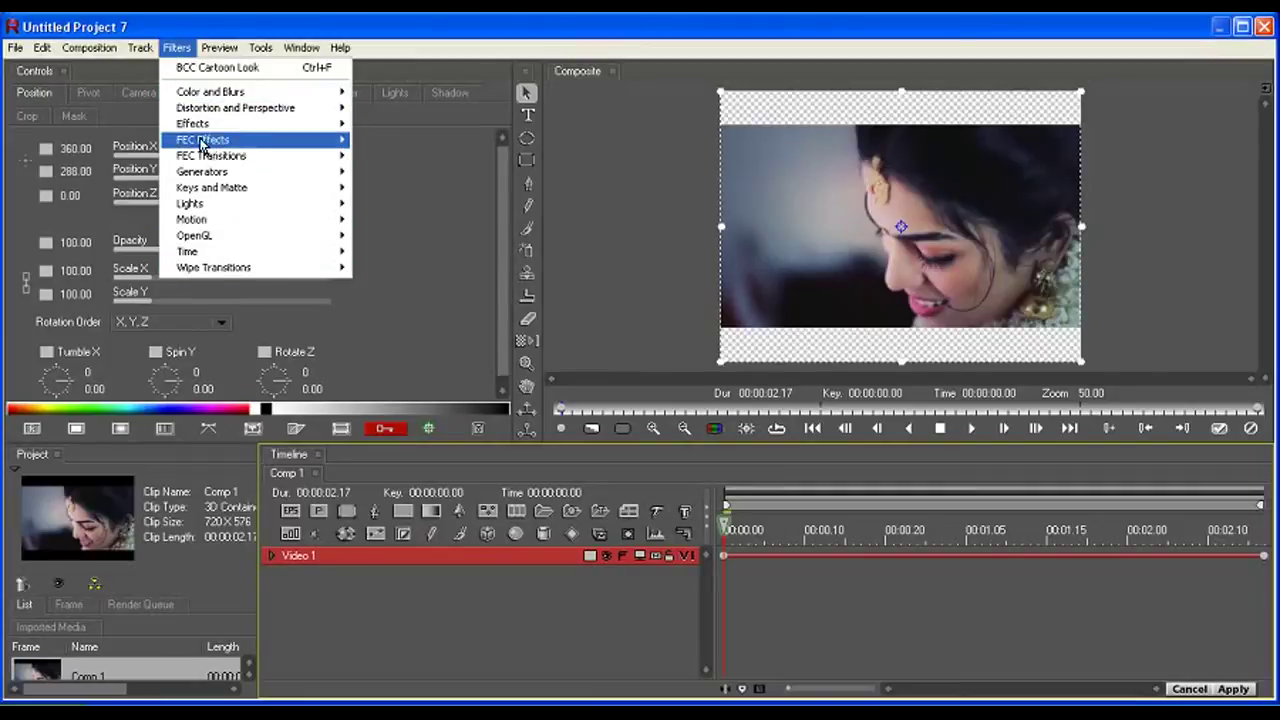
mouse_move(205, 130)
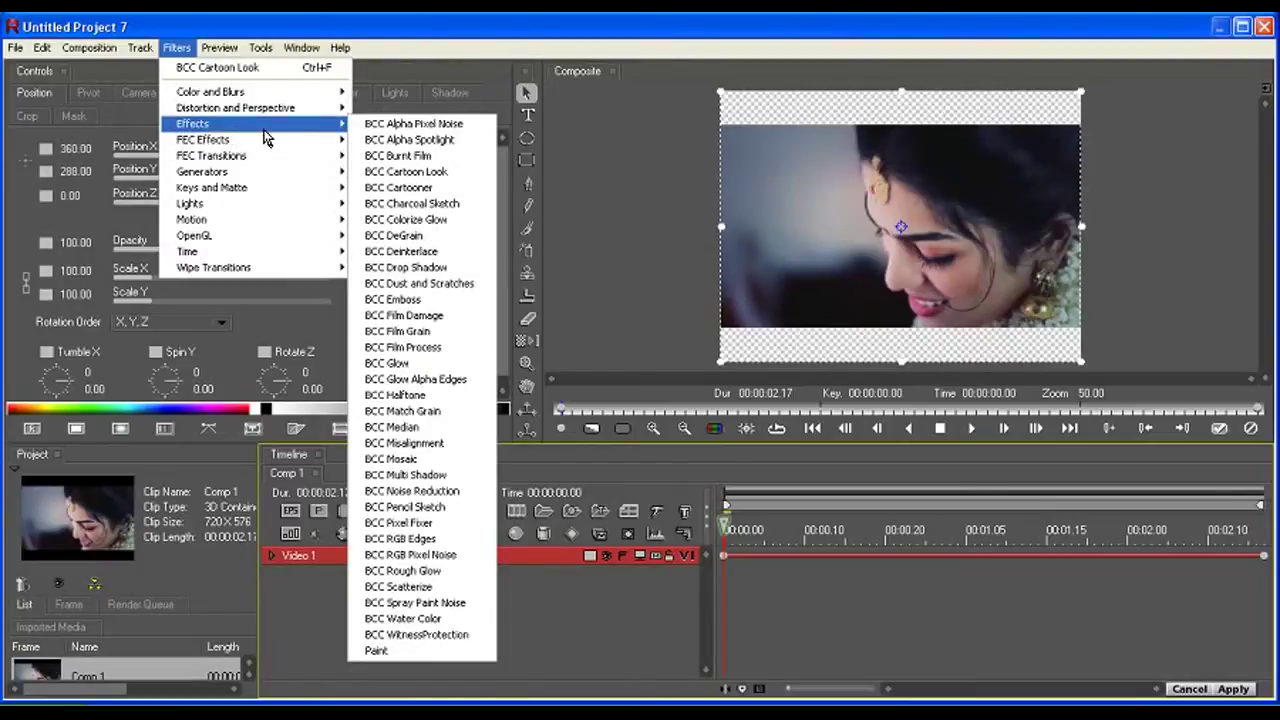
click(429, 173)
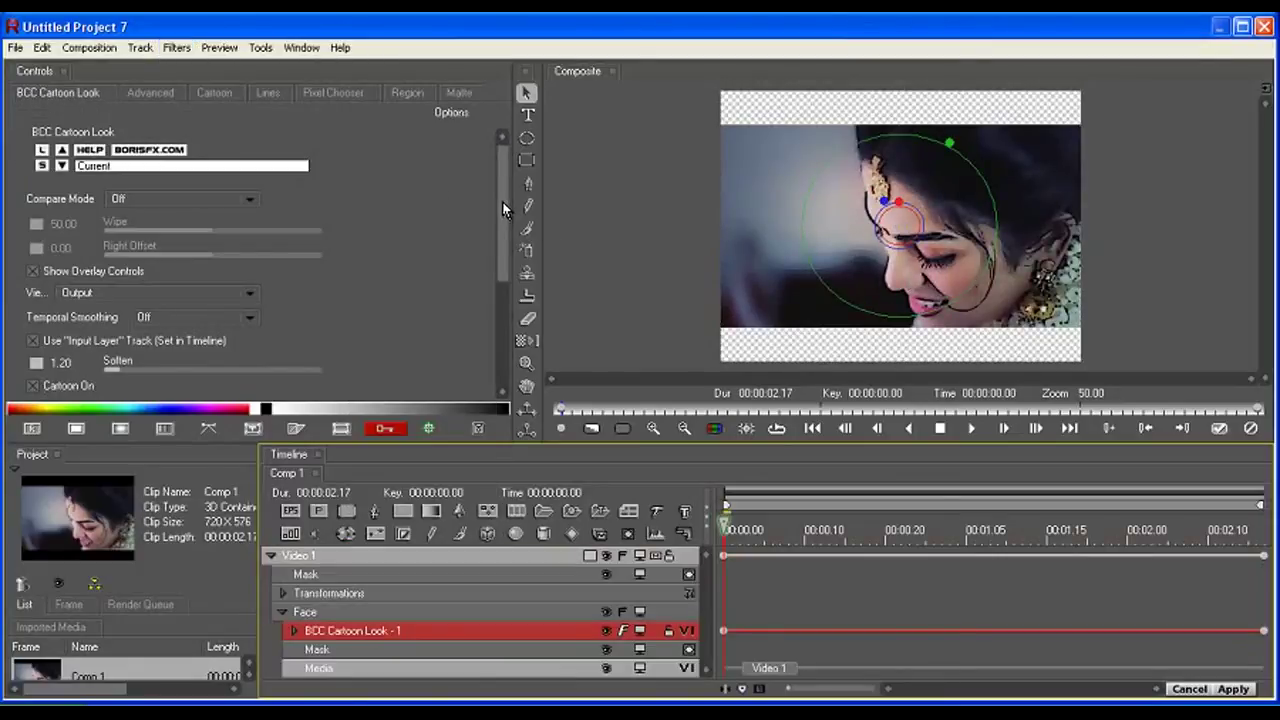
Thicken the cartoon Line Width to about 3.3 and play the preview
drag(505, 225, 508, 310)
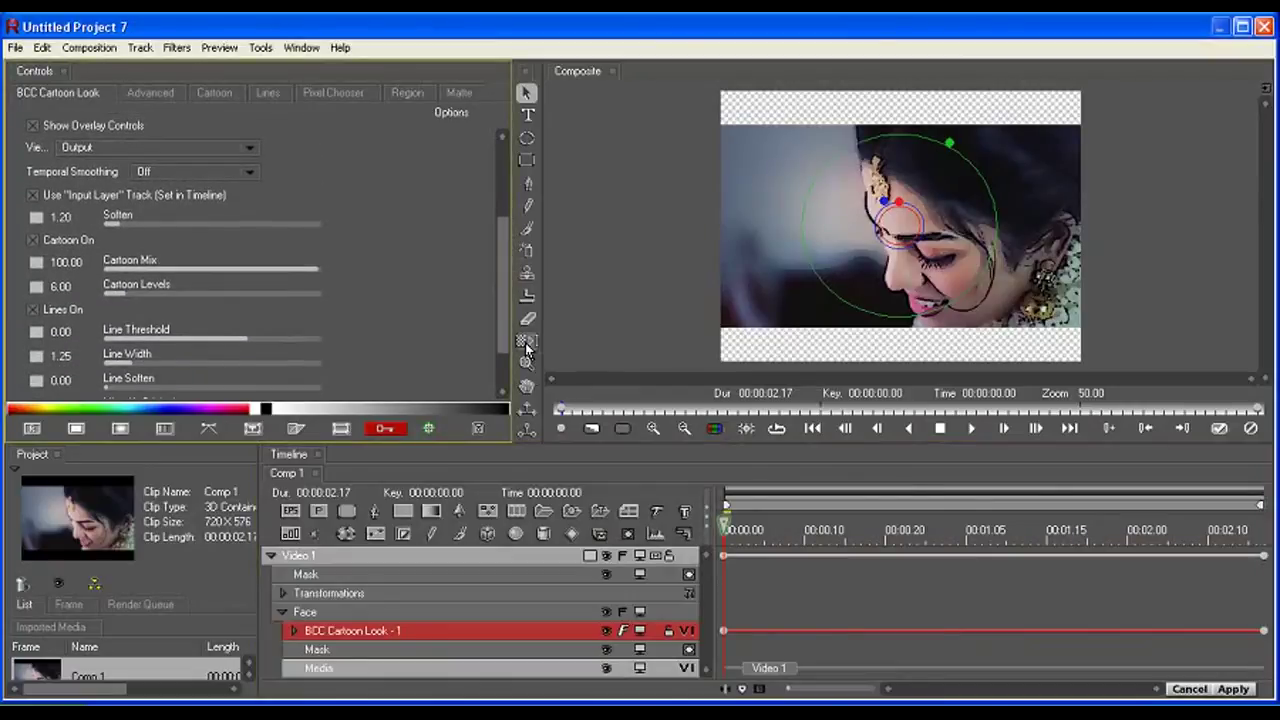
drag(130, 364, 182, 363)
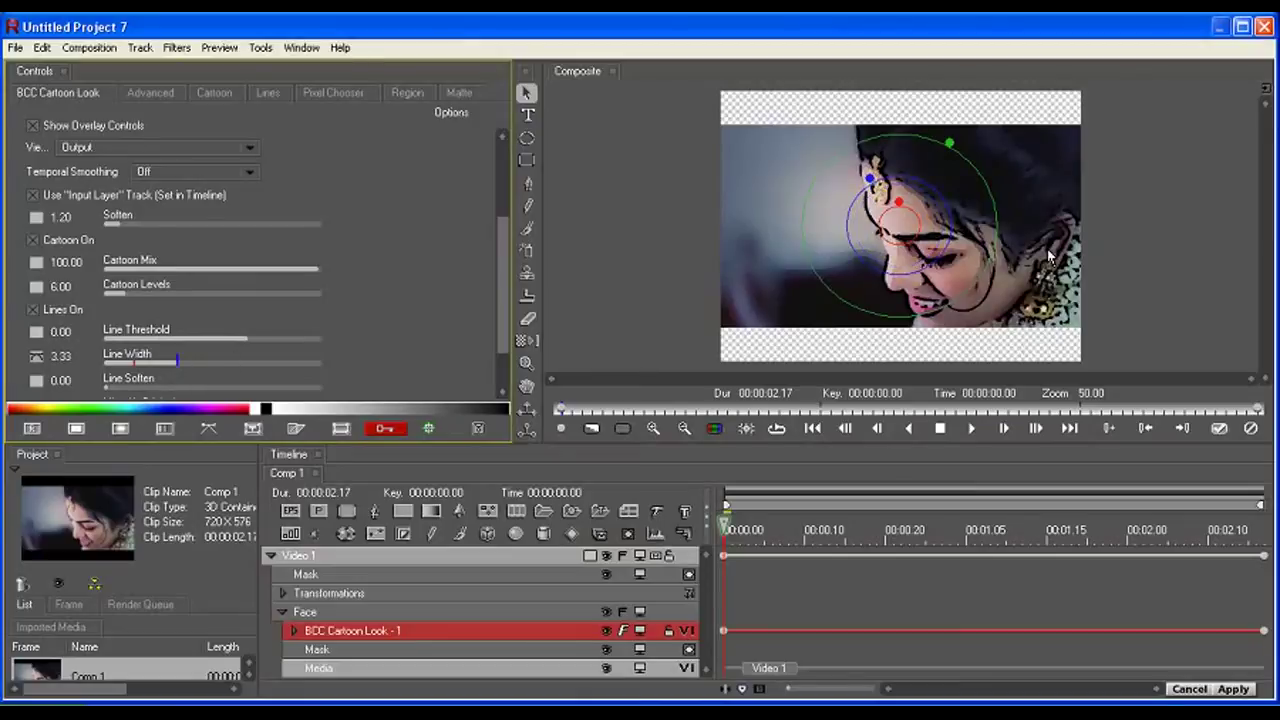
click(975, 430)
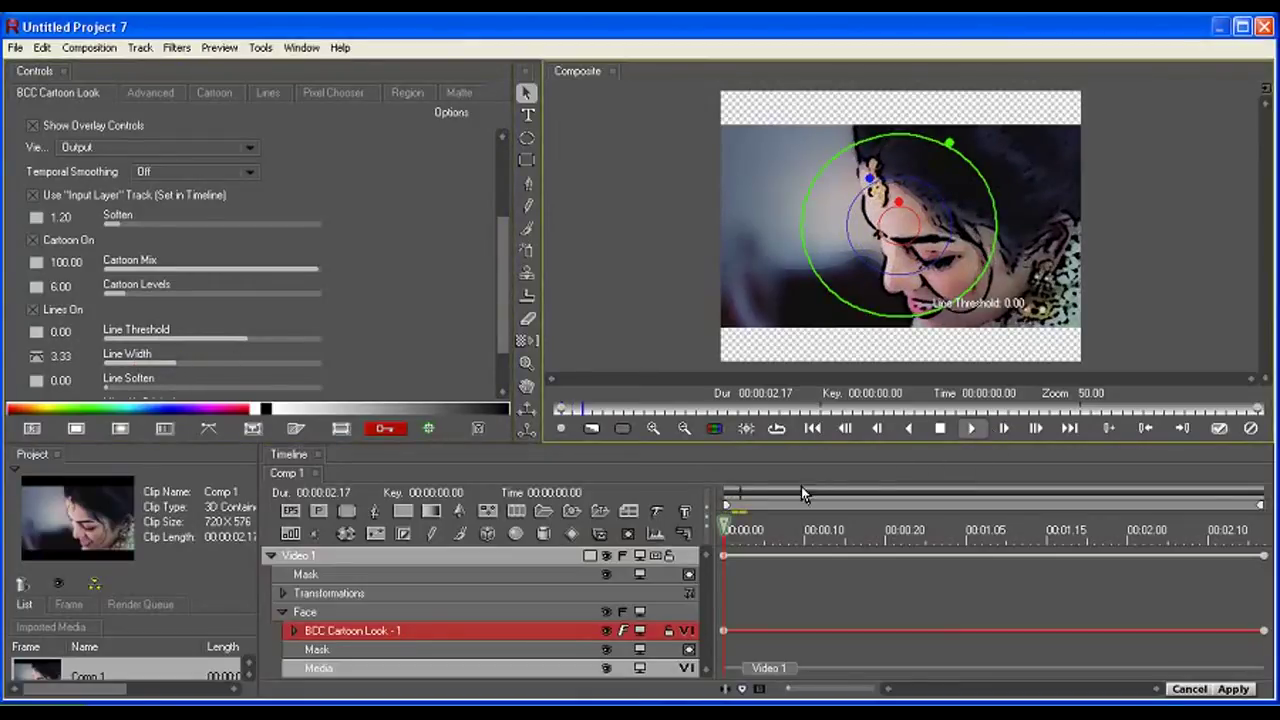
click(946, 429)
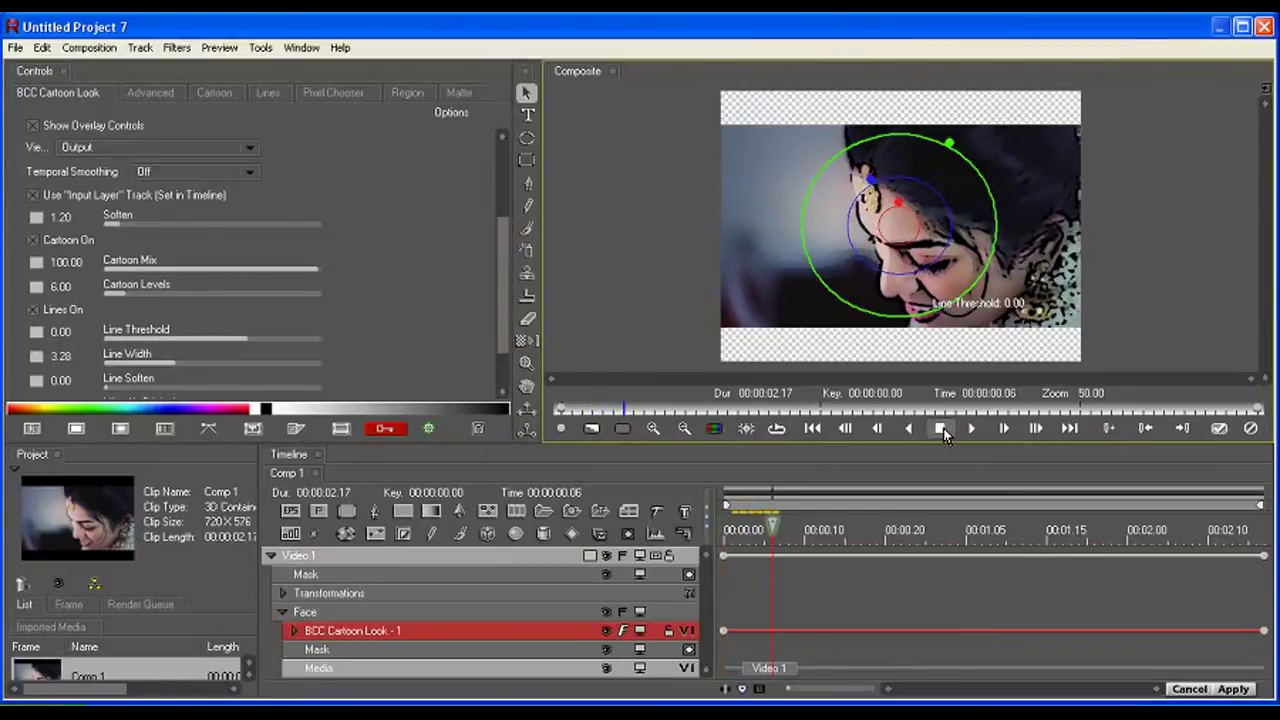
Scrub back a few frames, then remove the BCC Cartoon Look filter
drag(773, 522, 724, 533)
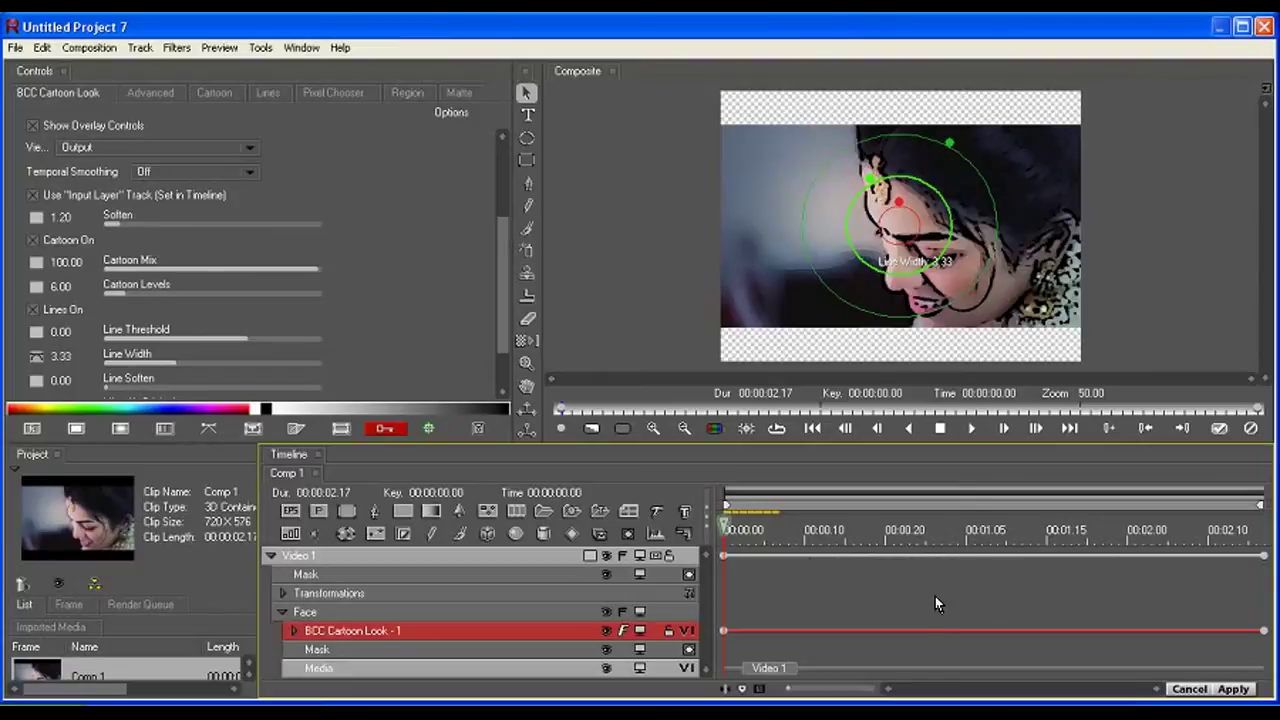
key(space)
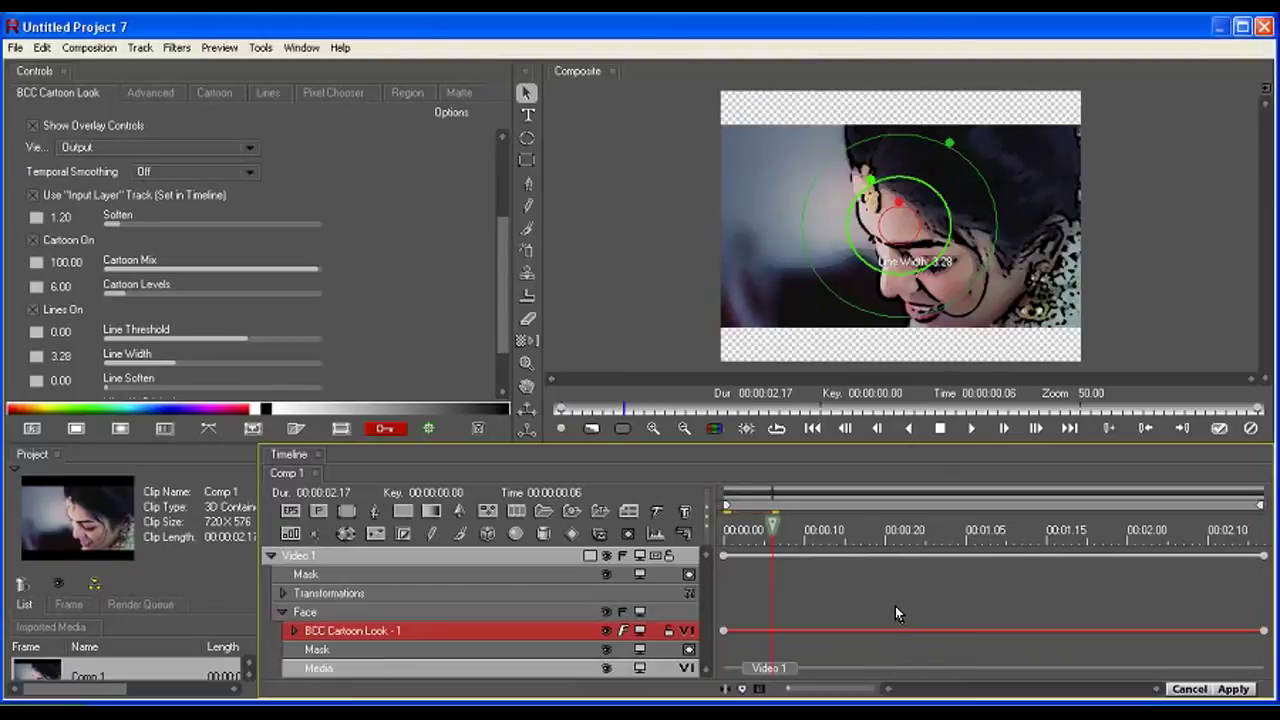
key(Delete)
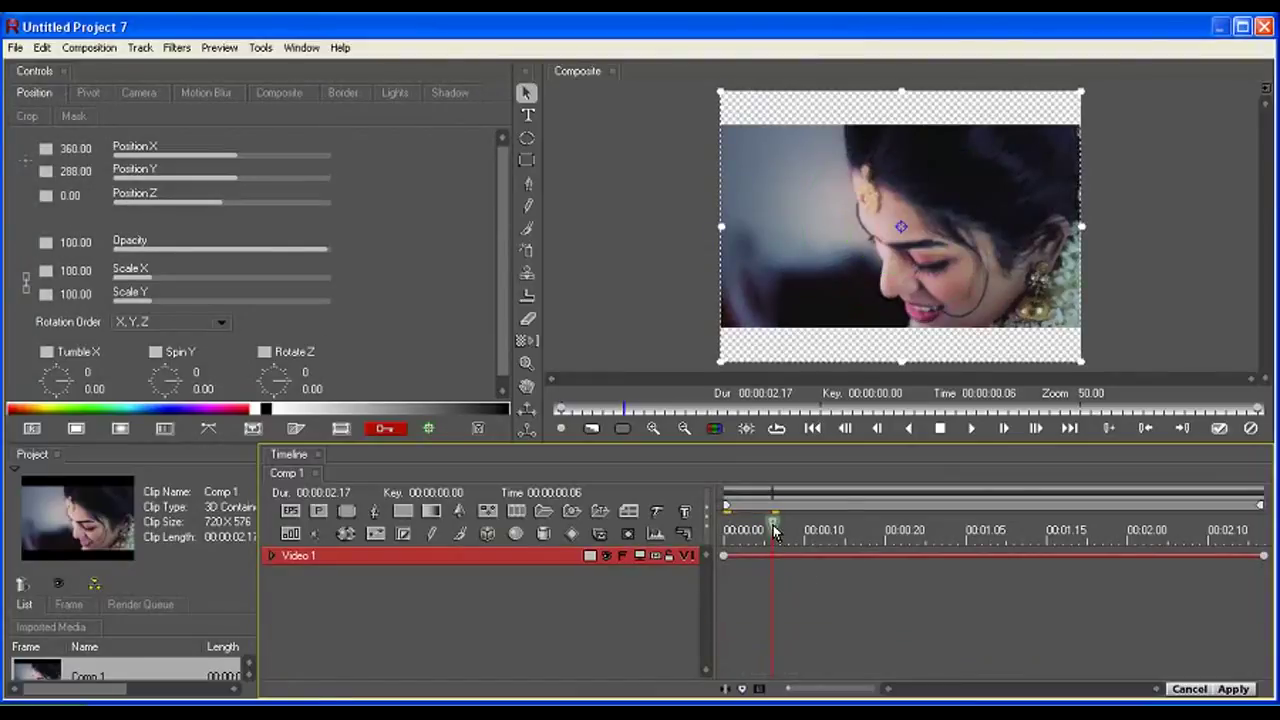
At frame 00:00:00:20, duplicate the Video 1 track with Ctrl+D
drag(773, 530, 884, 542)
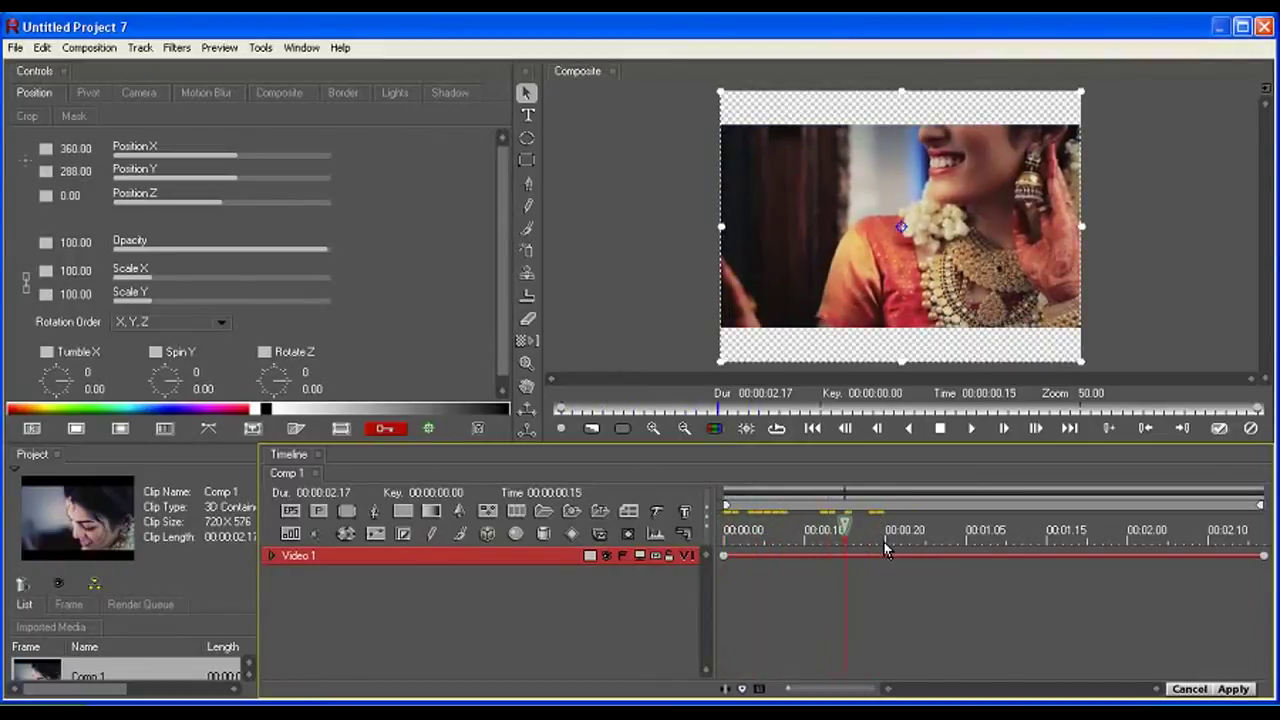
click(881, 543)
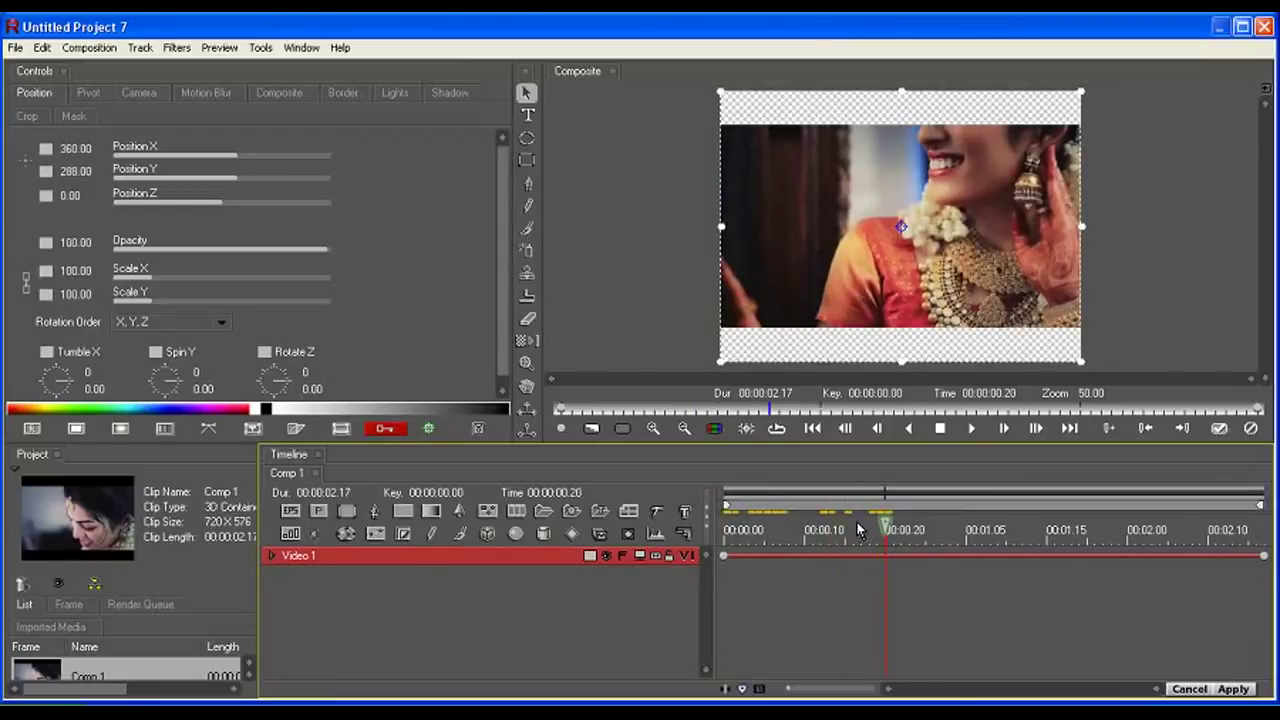
click(478, 555)
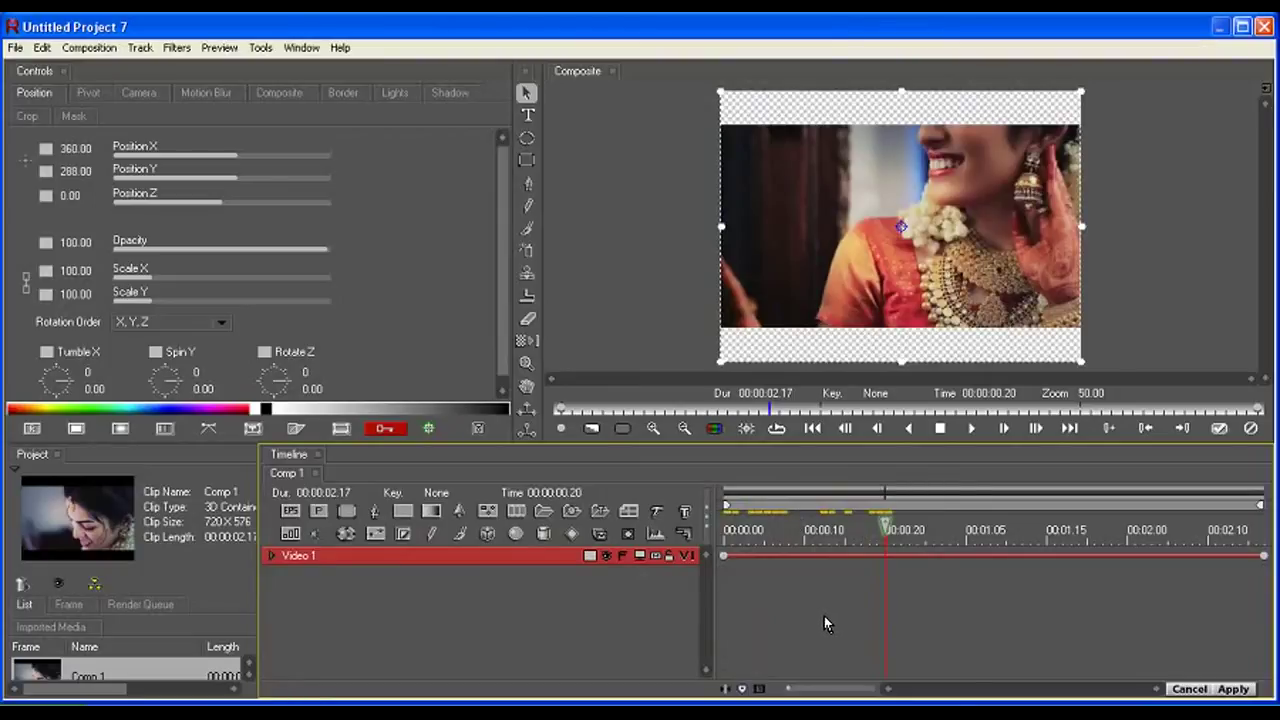
key(ctrl+d)
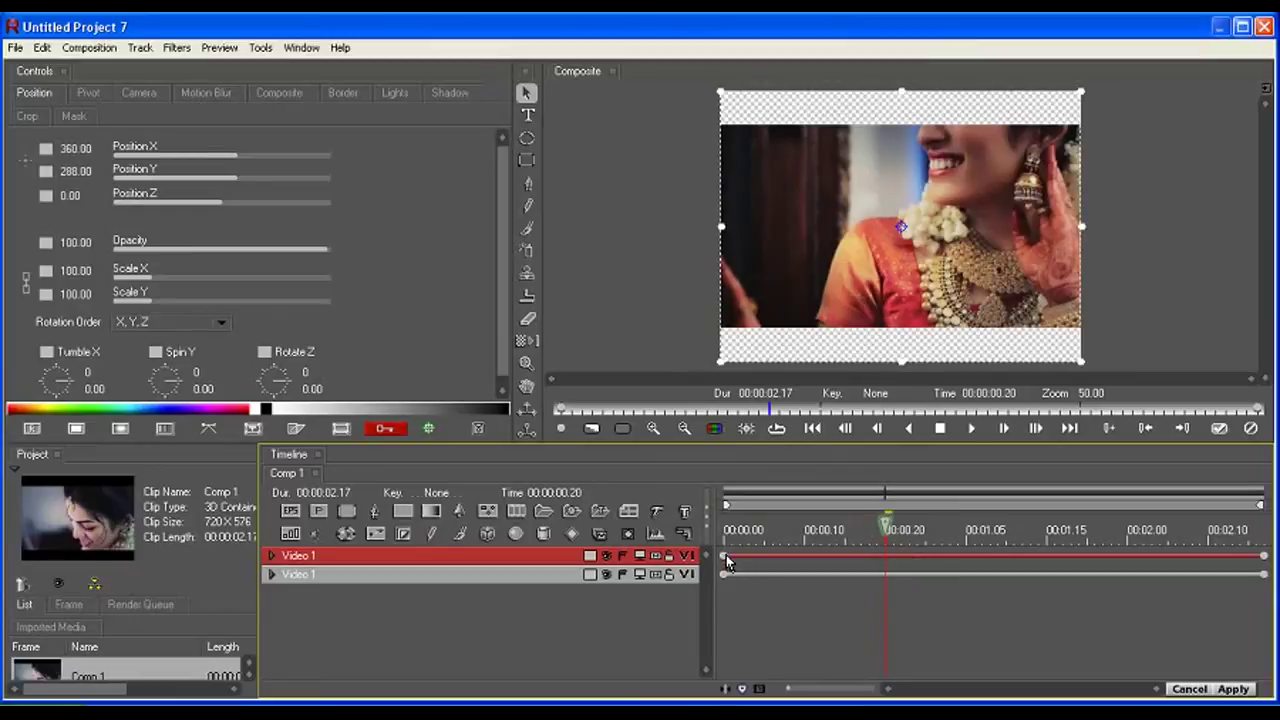
Trim the upper Video 1 layer to start at 00:00:00.20, then open Filters > Effects for the lower layer
drag(727, 557, 890, 564)
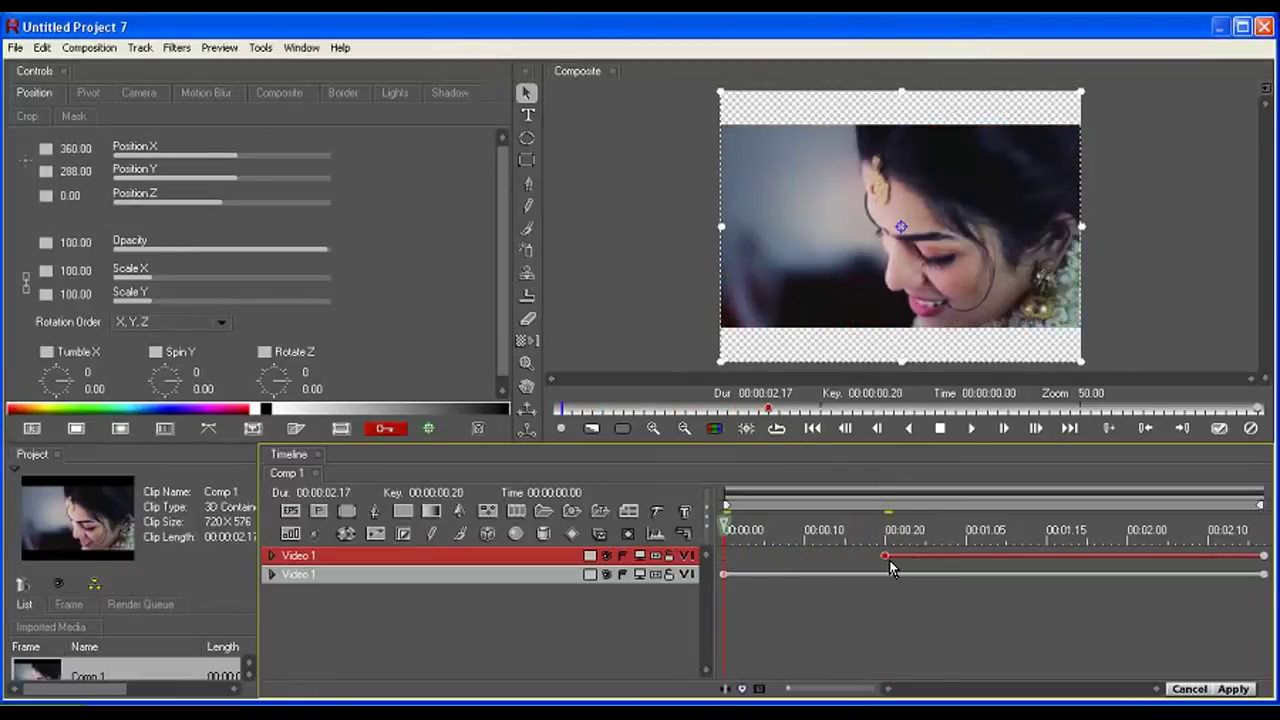
click(511, 576)
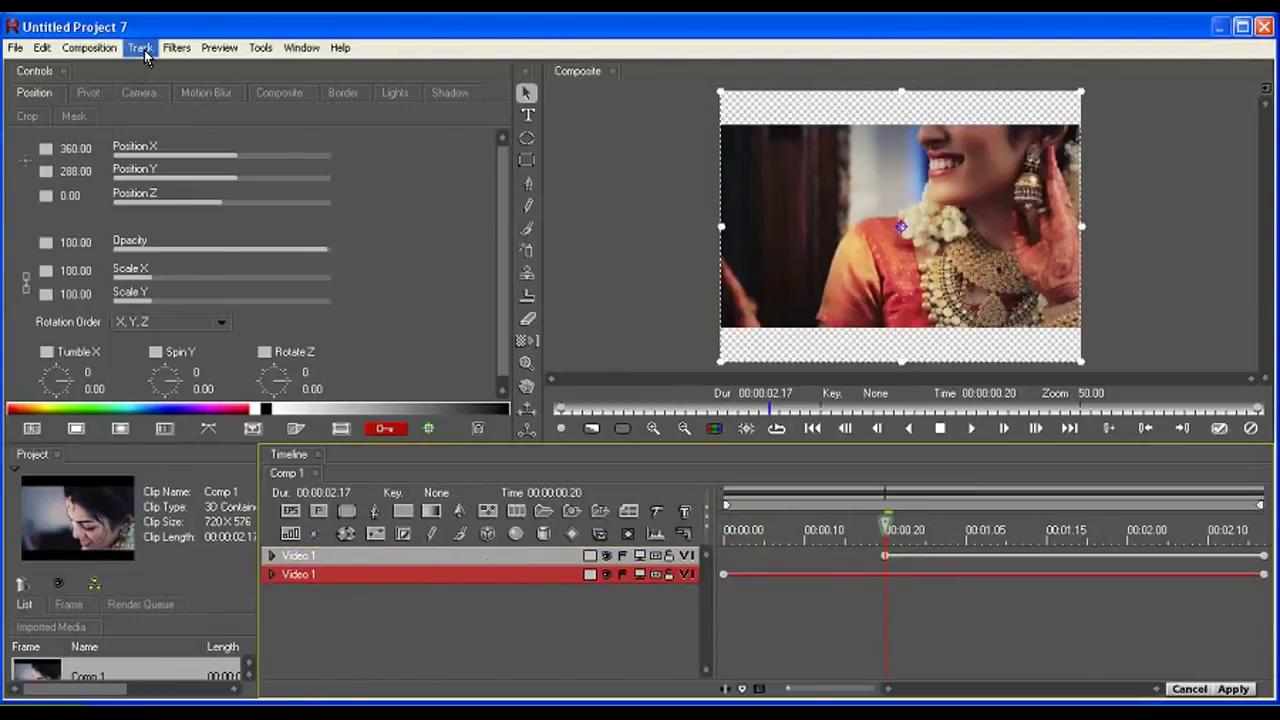
click(177, 48)
mouse_move(195, 123)
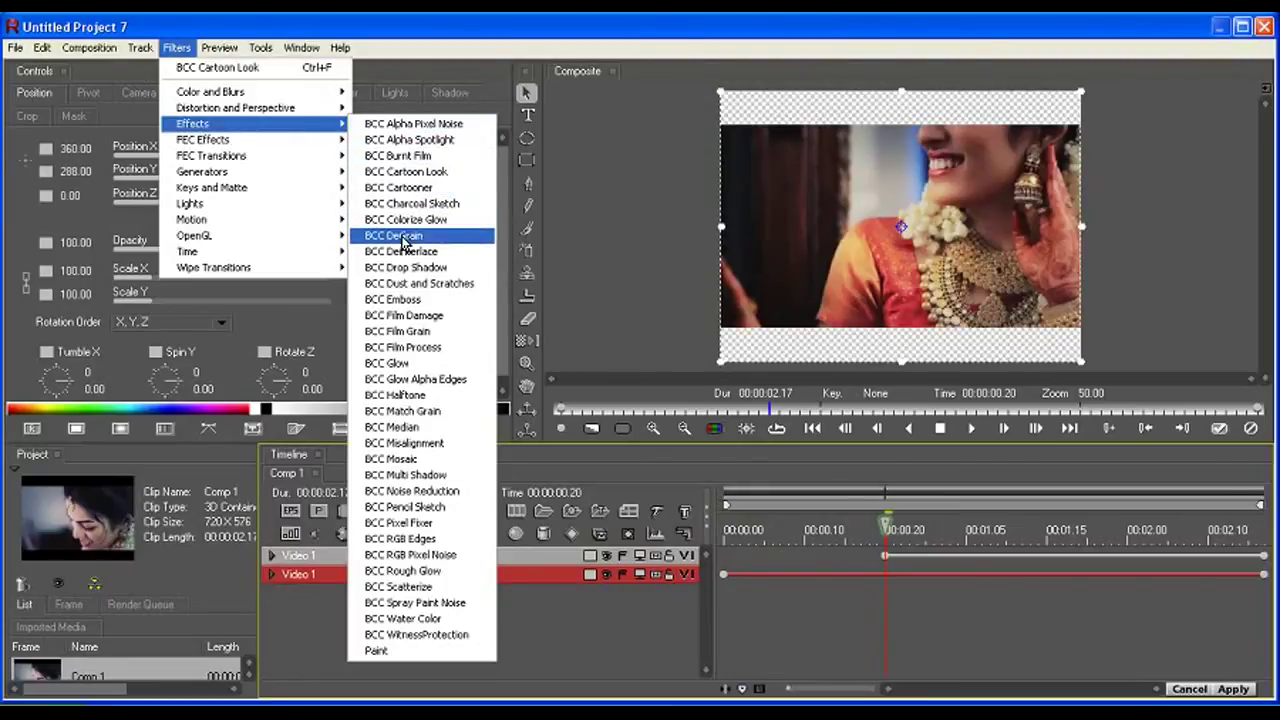
Apply BCC Cartoon Look to the lower Video 1 layer and check frames around 00:00:00.20
click(380, 174)
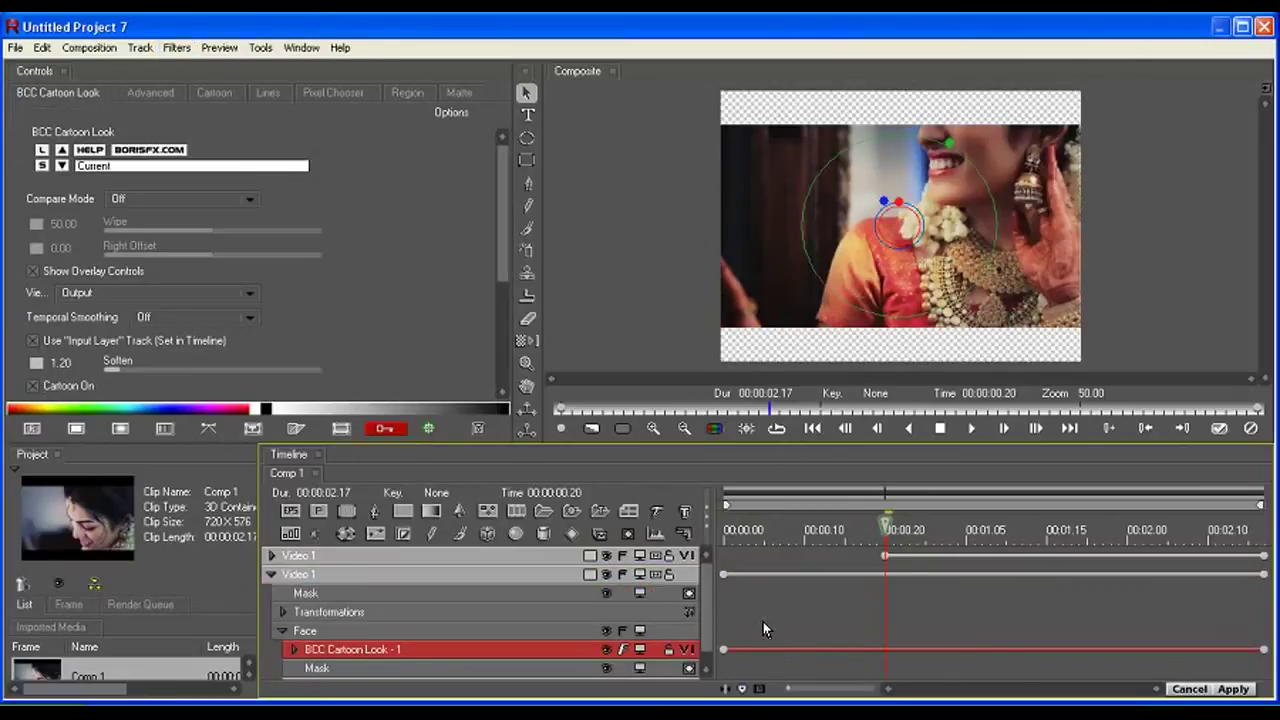
click(726, 549)
key(Right)
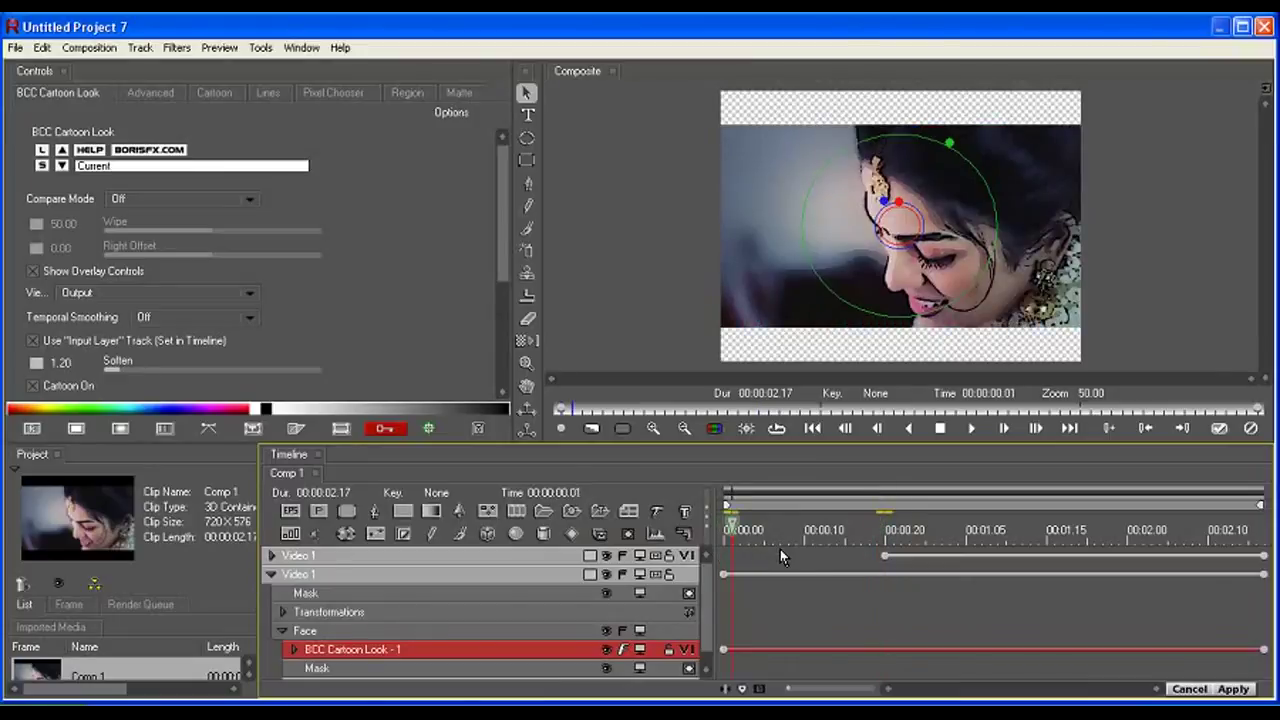
click(885, 557)
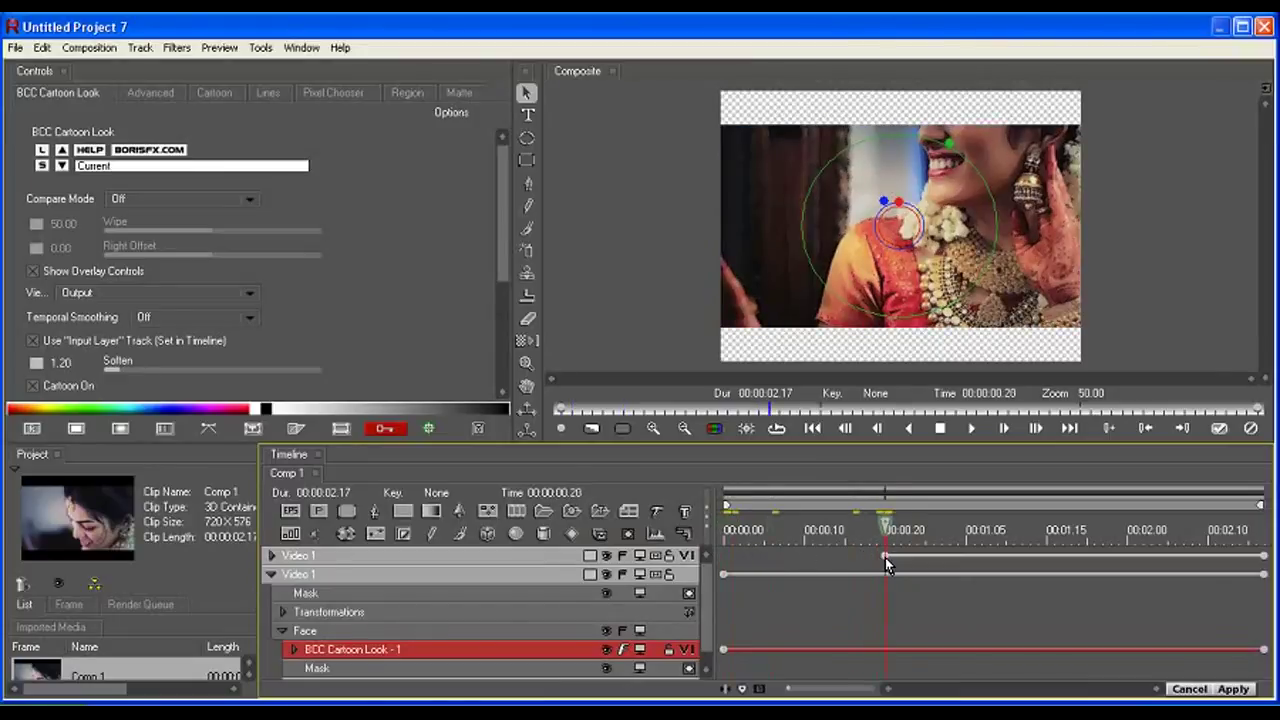
click(875, 562)
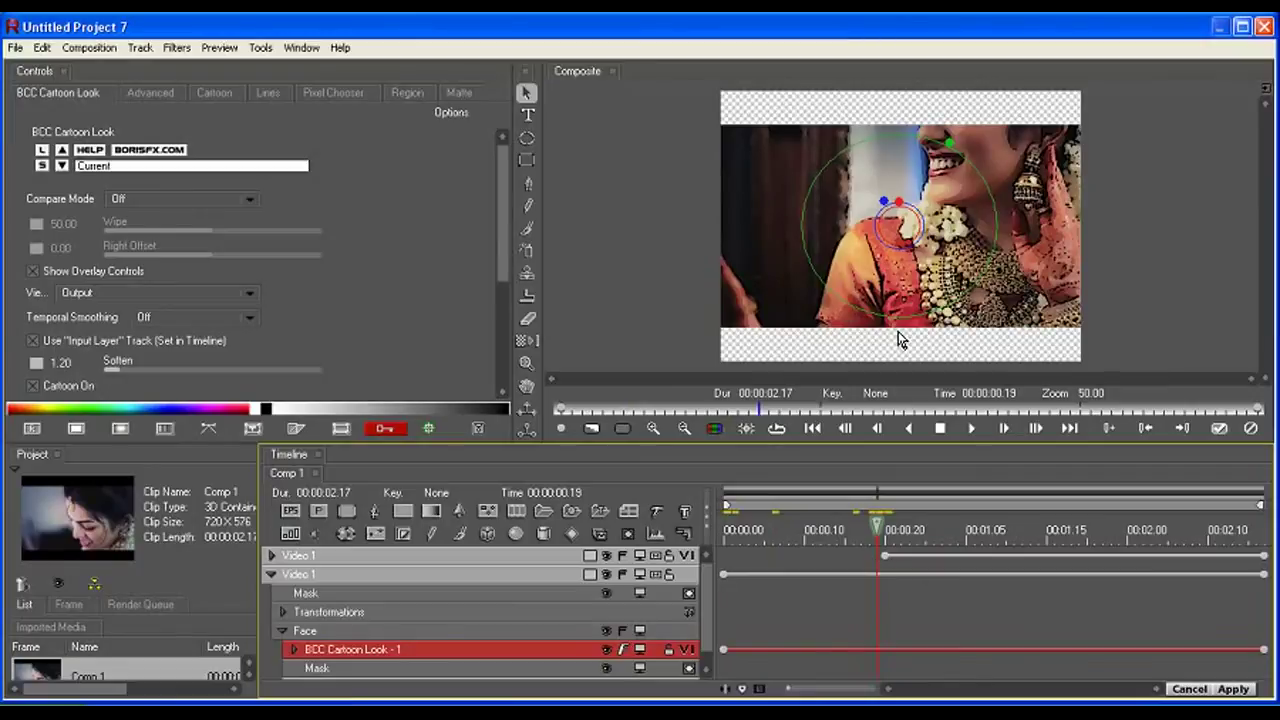
Preview the cut between 00:00:00.12 and 00:00:01.07, then apply the changes back to EDIUS
drag(881, 535, 894, 535)
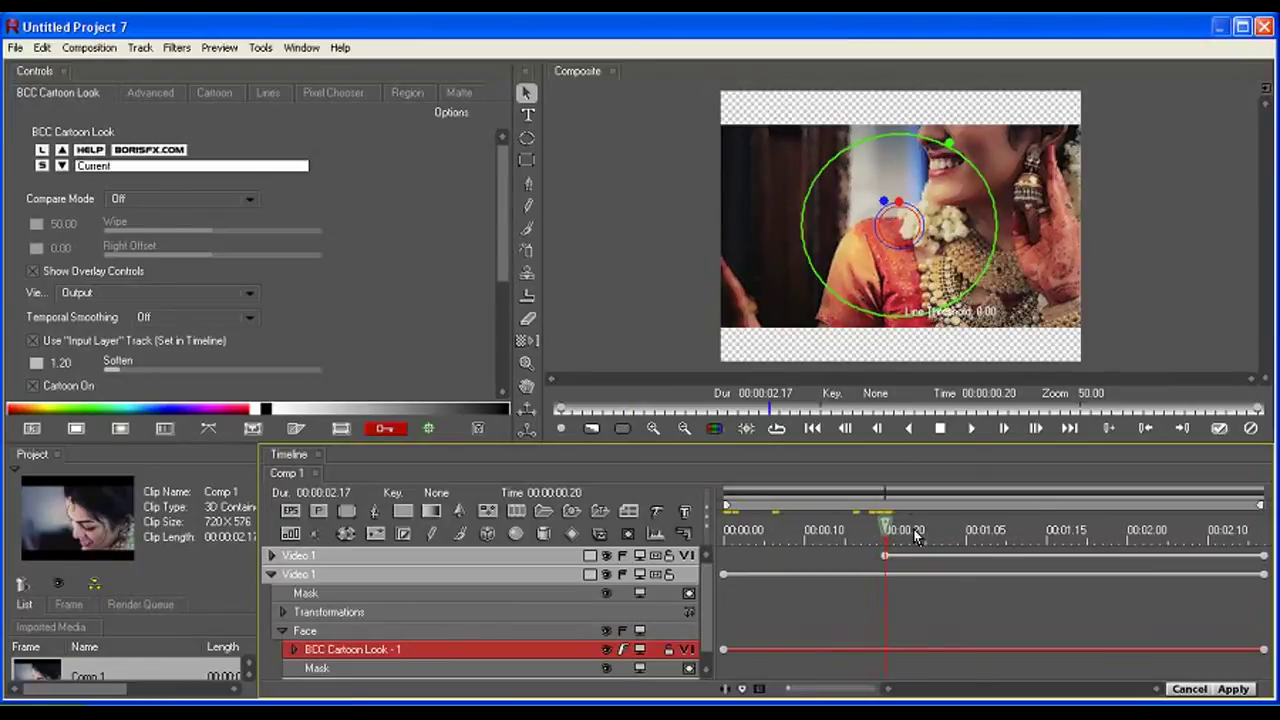
click(983, 537)
click(822, 538)
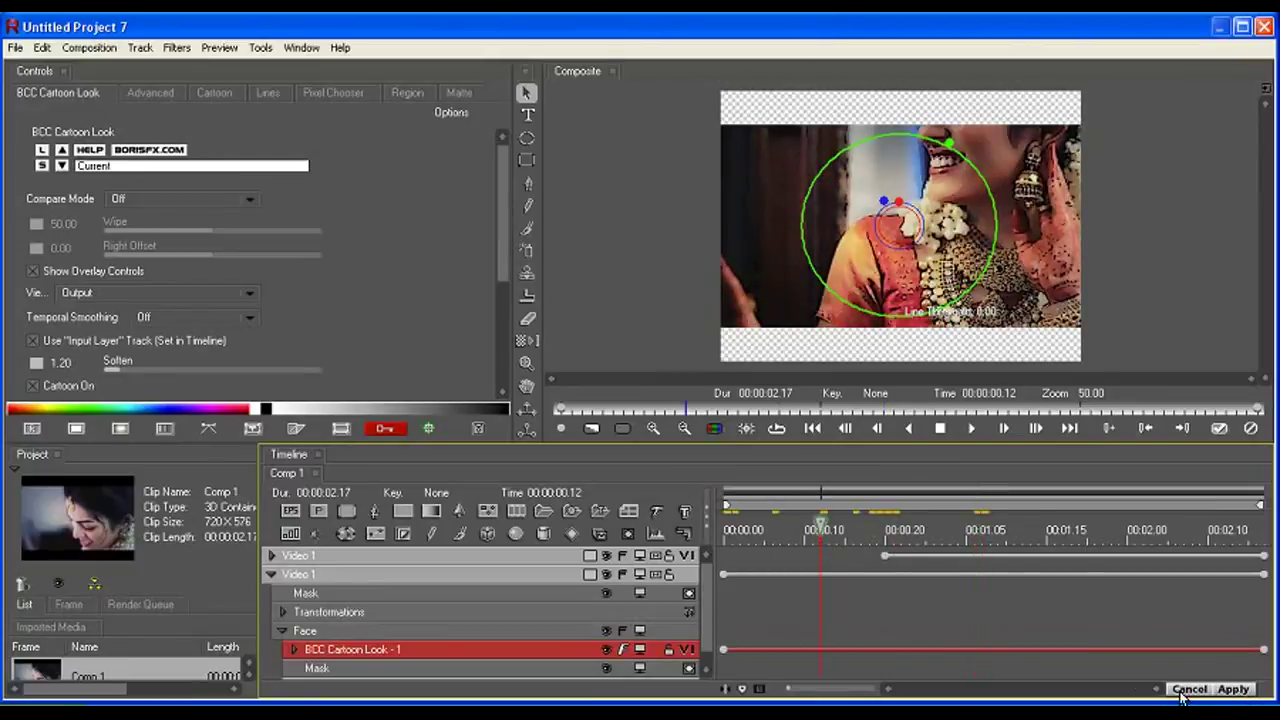
click(1236, 690)
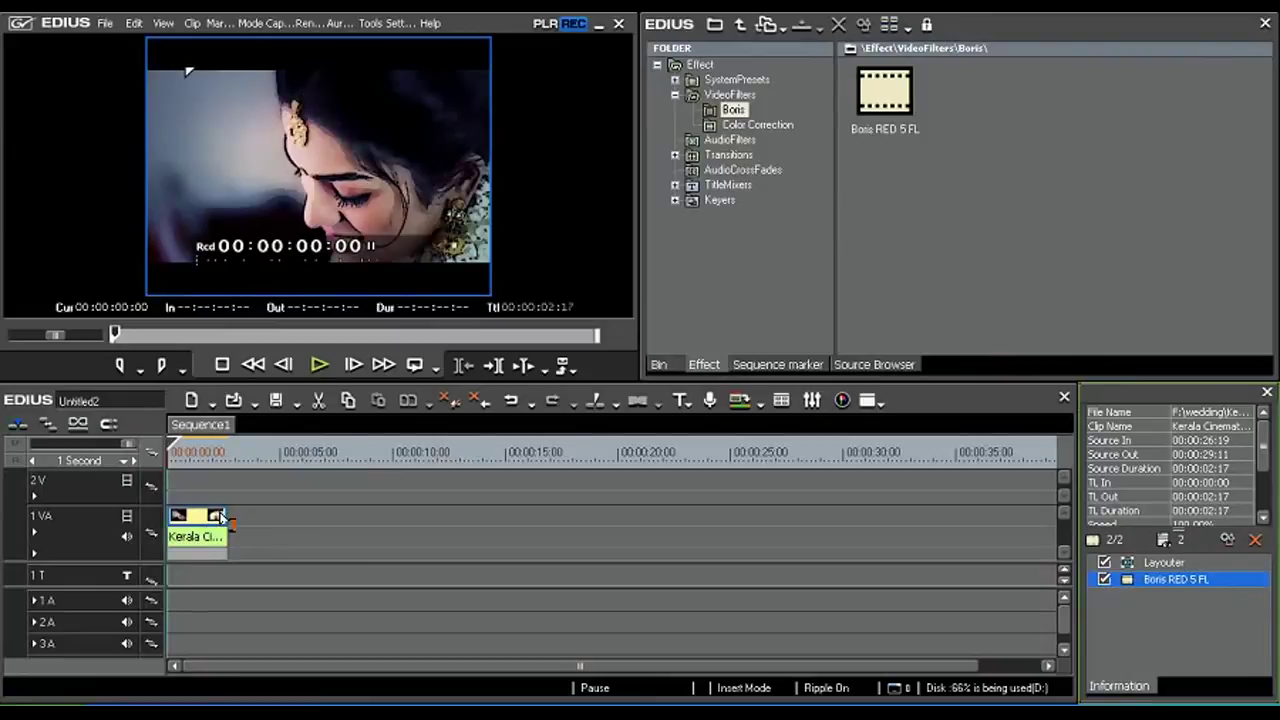
Fit the wedding clip to the timeline, play and scrub it, then reopen Boris RED 5 FL
click(127, 452)
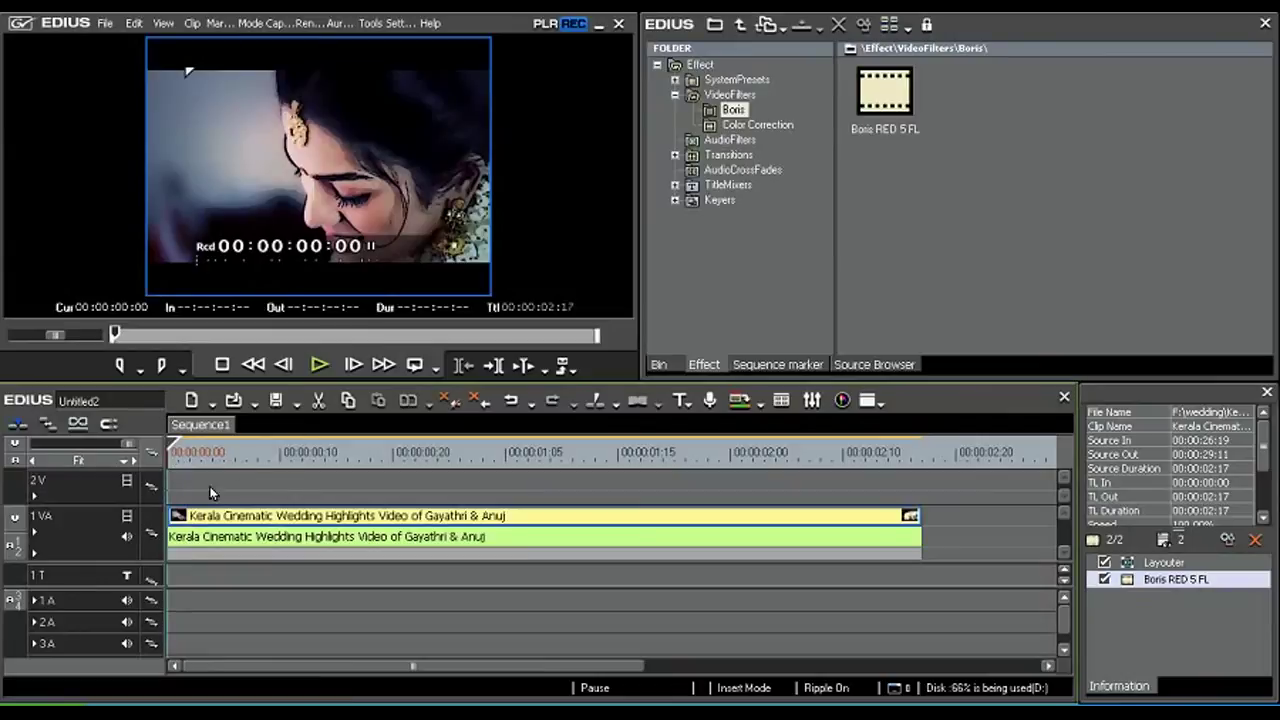
click(317, 366)
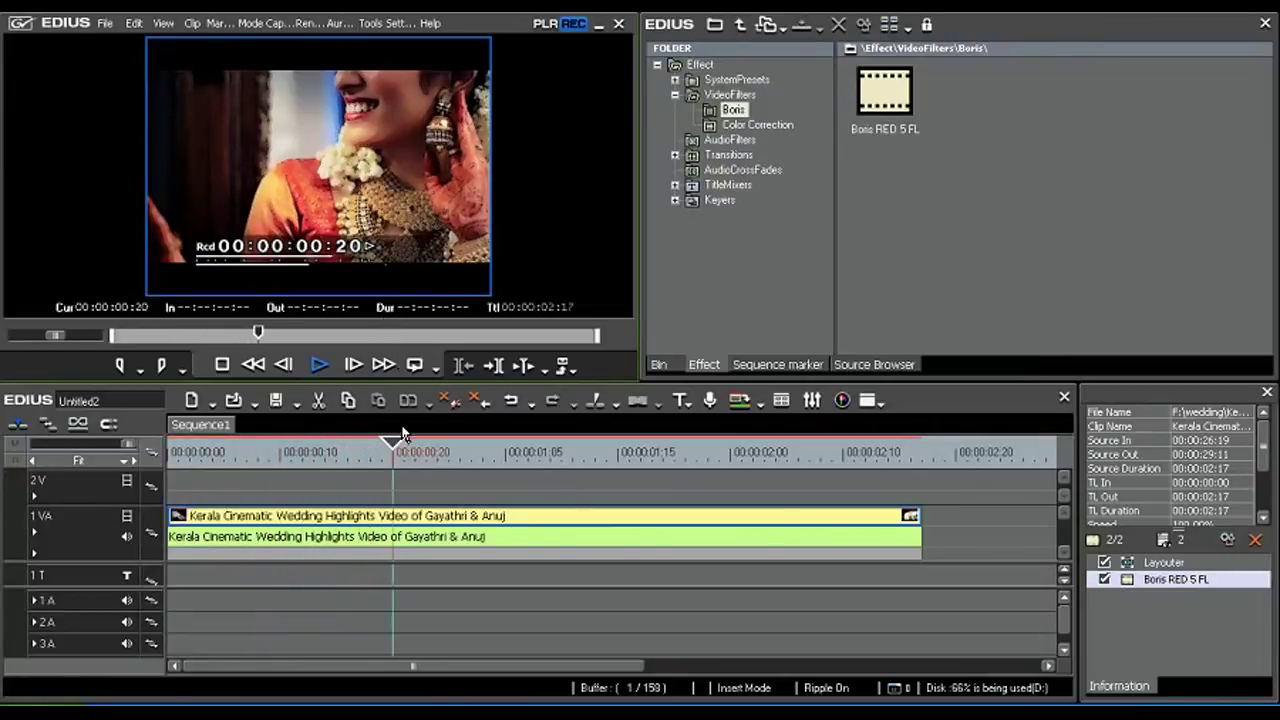
drag(403, 448, 596, 486)
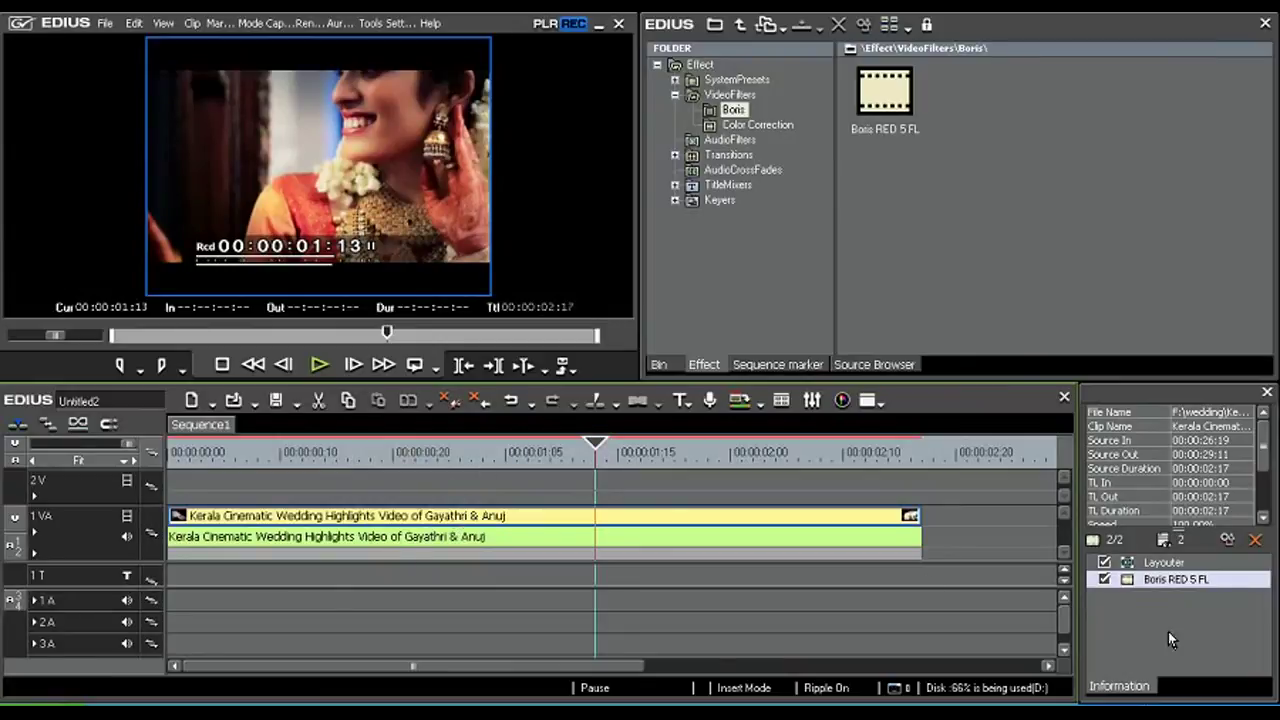
double_click(1148, 577)
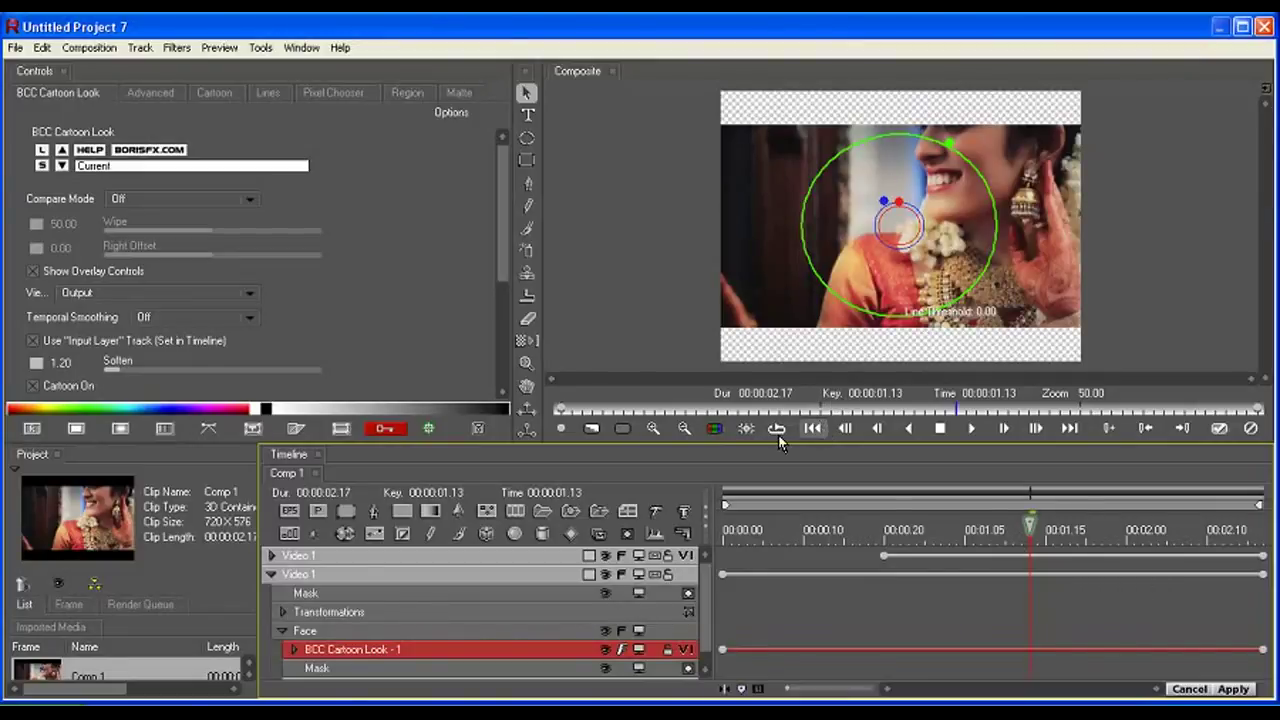
Delete the lower Video 1 layer carrying the cartoon effect
click(271, 577)
click(331, 555)
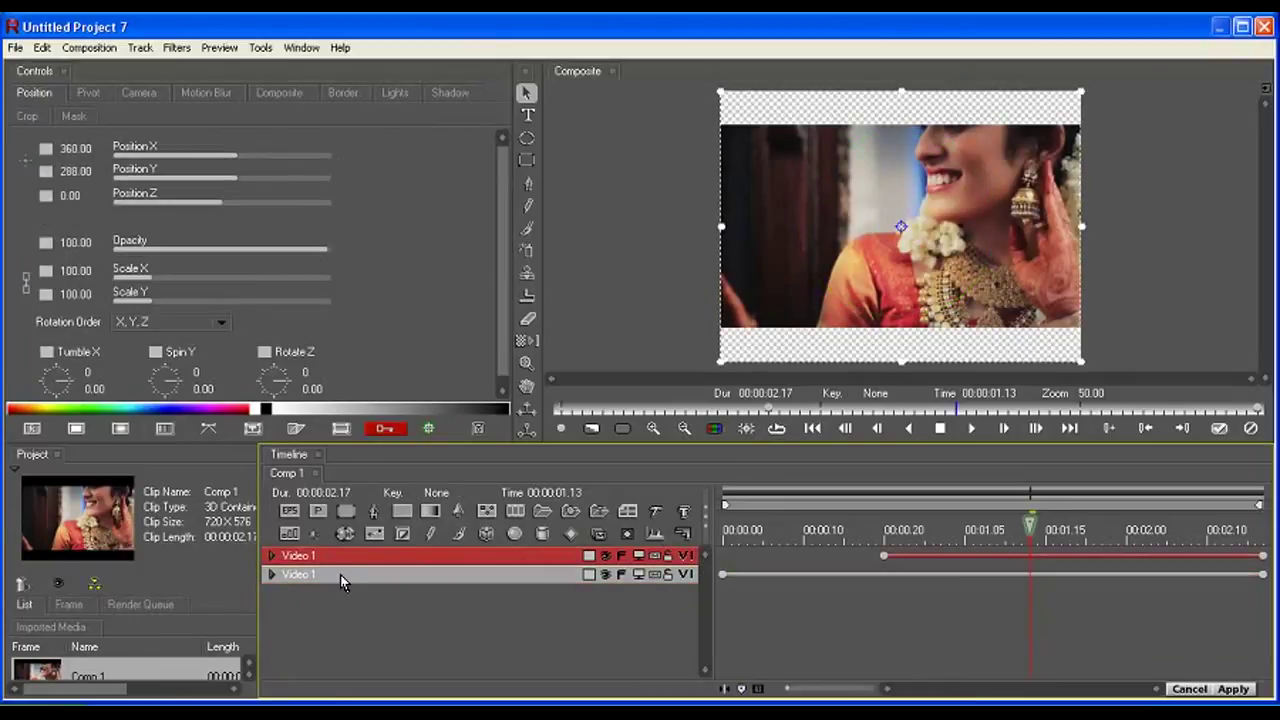
click(341, 574)
key(Delete)
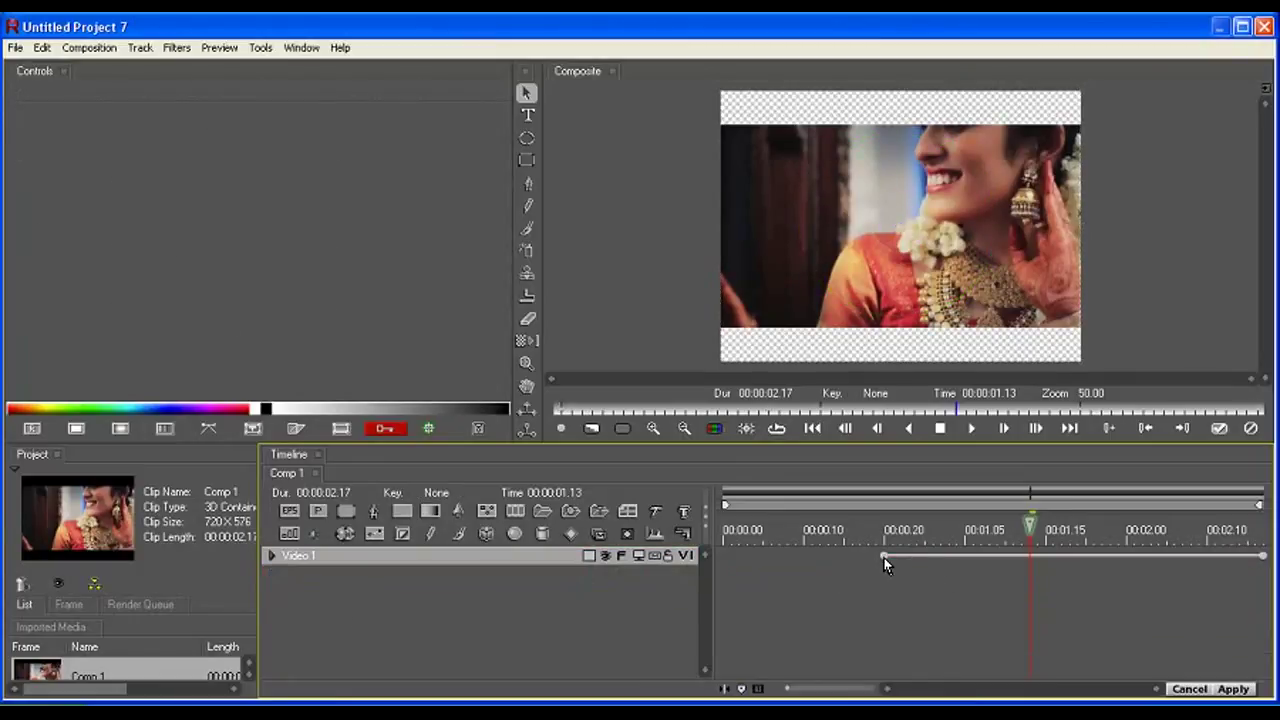
Extend the remaining Video 1 layer back to 00:00:00.00 and open Filters > Effects
click(883, 556)
drag(883, 556, 725, 560)
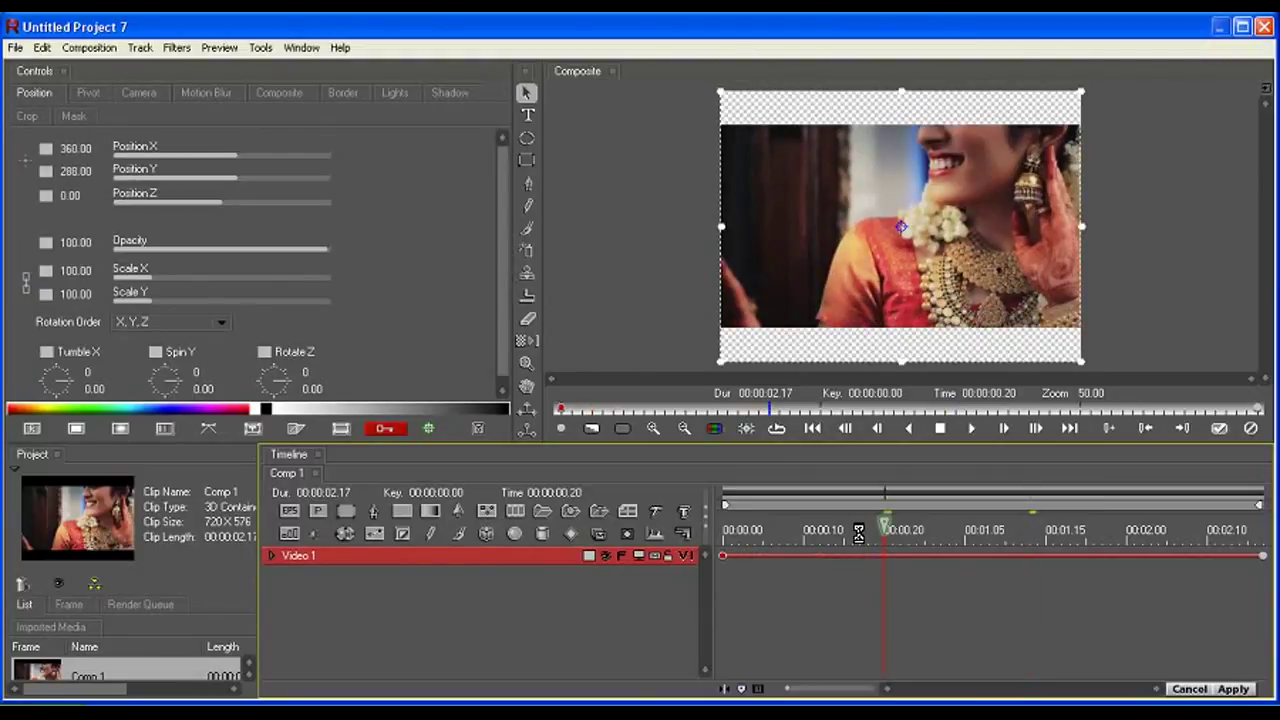
key(Home)
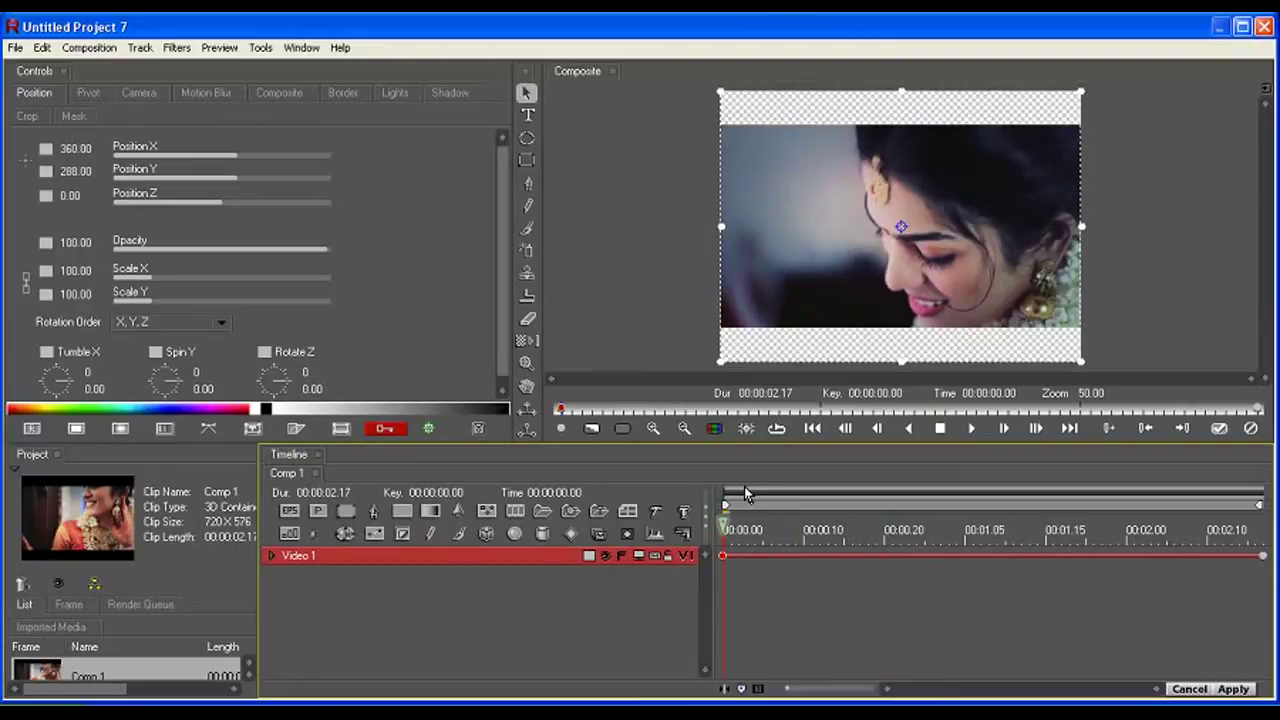
click(180, 52)
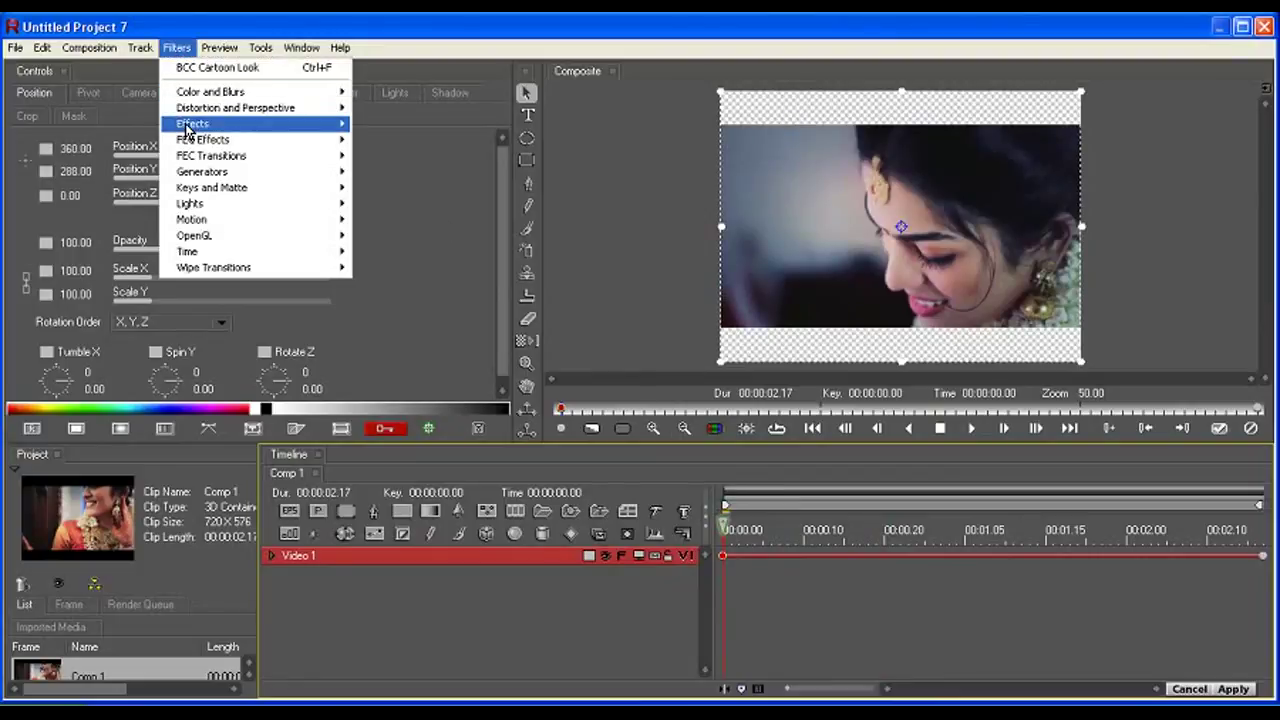
mouse_move(188, 128)
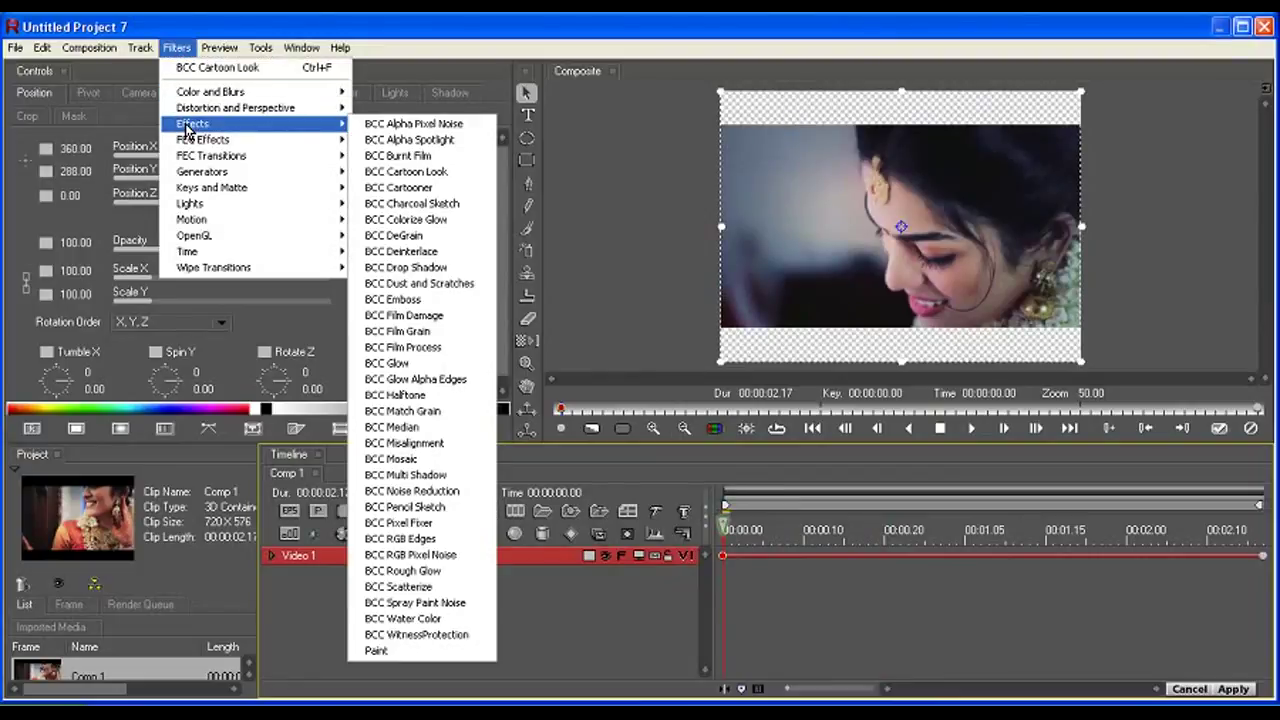